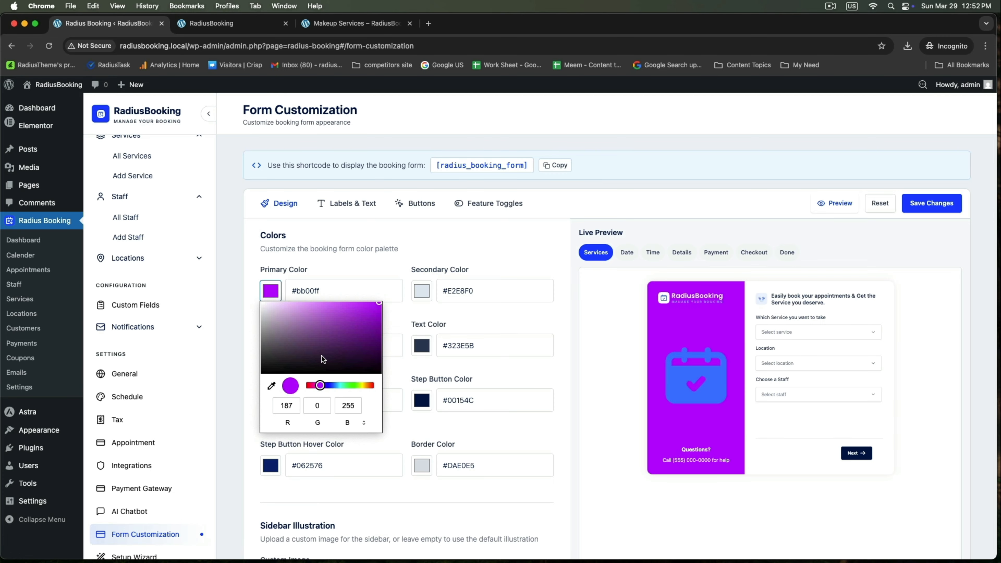
Set the booking form's primary colour to purple #591273
drag(345, 332, 340, 347)
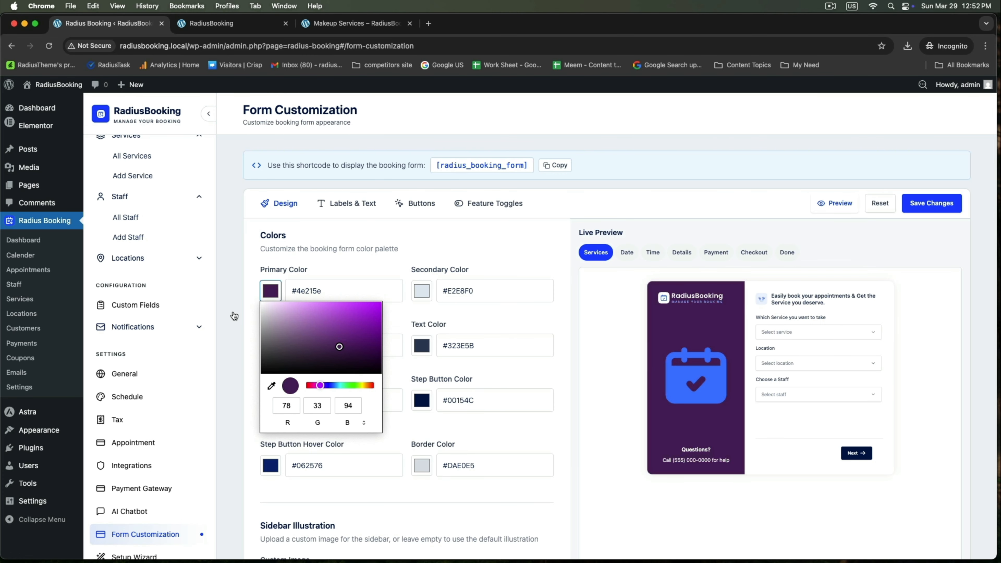
drag(339, 347, 361, 341)
click(229, 323)
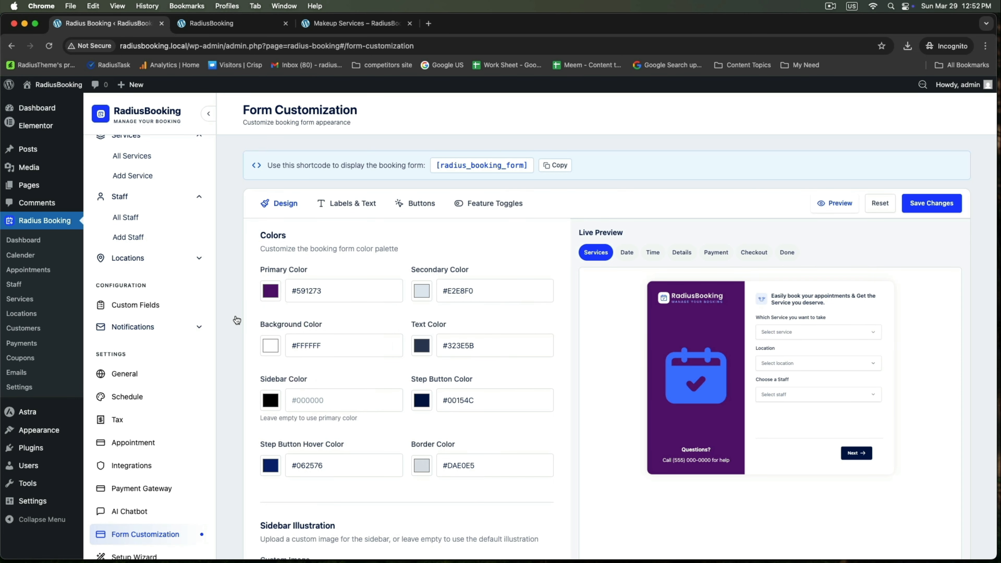
Set the form background colour to pale pink #ffd1fb
click(269, 347)
mouse_move(286, 364)
mouse_down()
mouse_move(331, 358)
mouse_move(284, 356)
mouse_up()
click(316, 438)
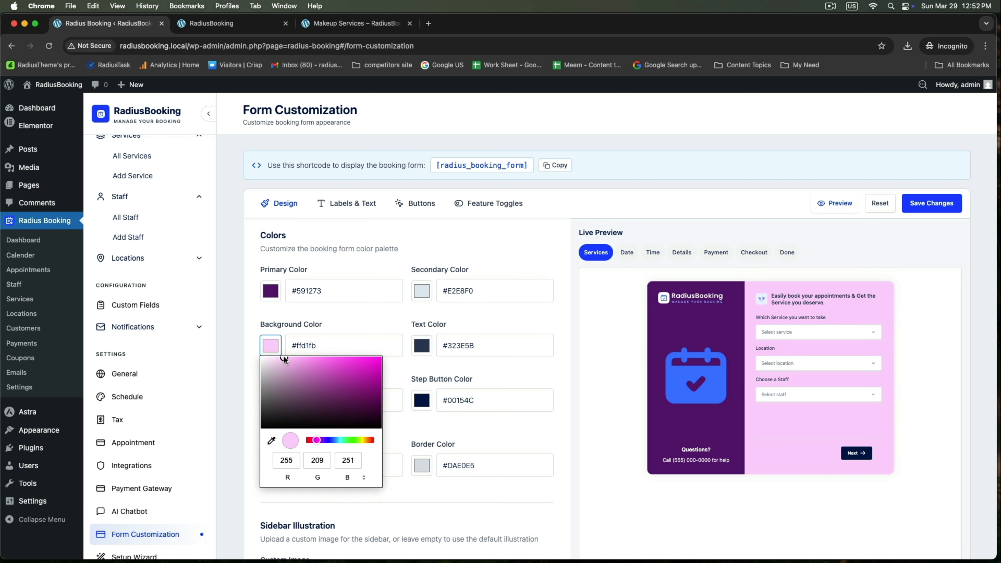
click(236, 356)
scroll(222, 356, down, 1)
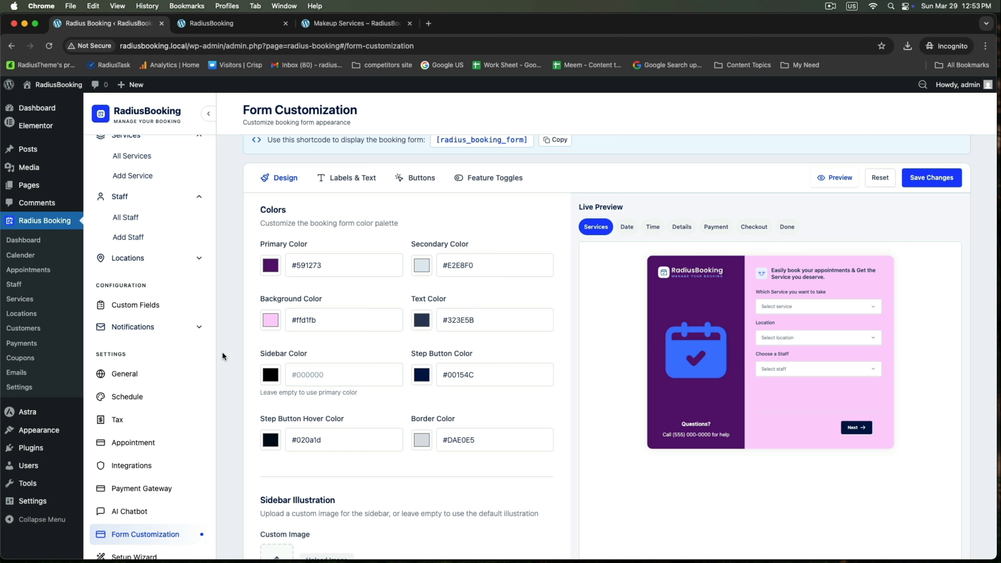
Darken the border colour to near-black #131d25
click(421, 440)
drag(438, 315, 471, 361)
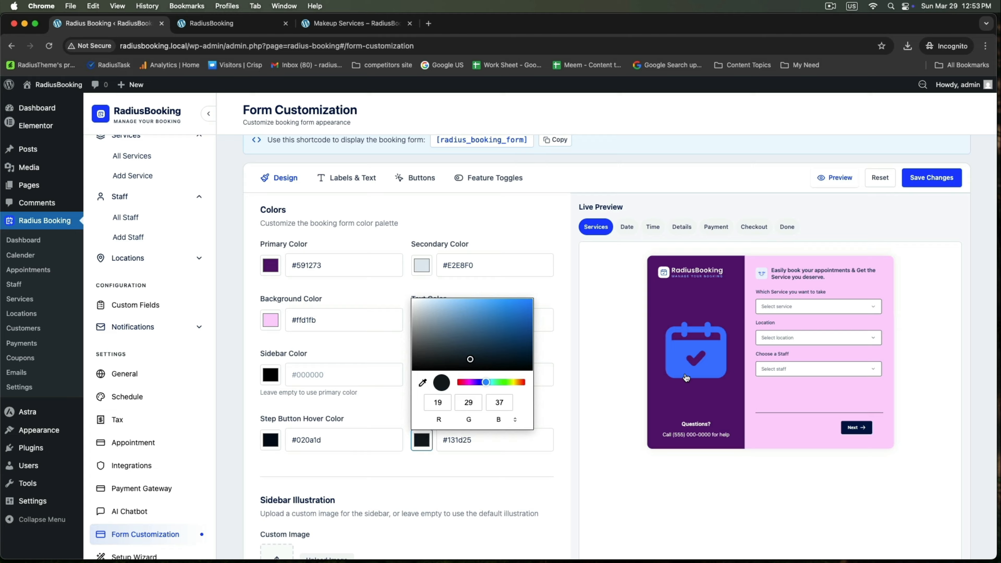
click(593, 356)
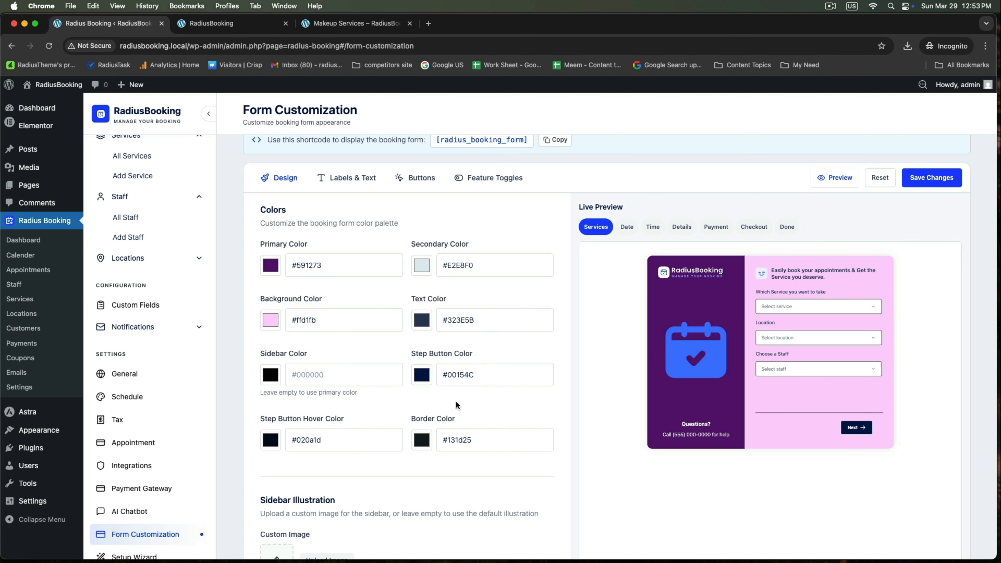
scroll(456, 405, down, 5)
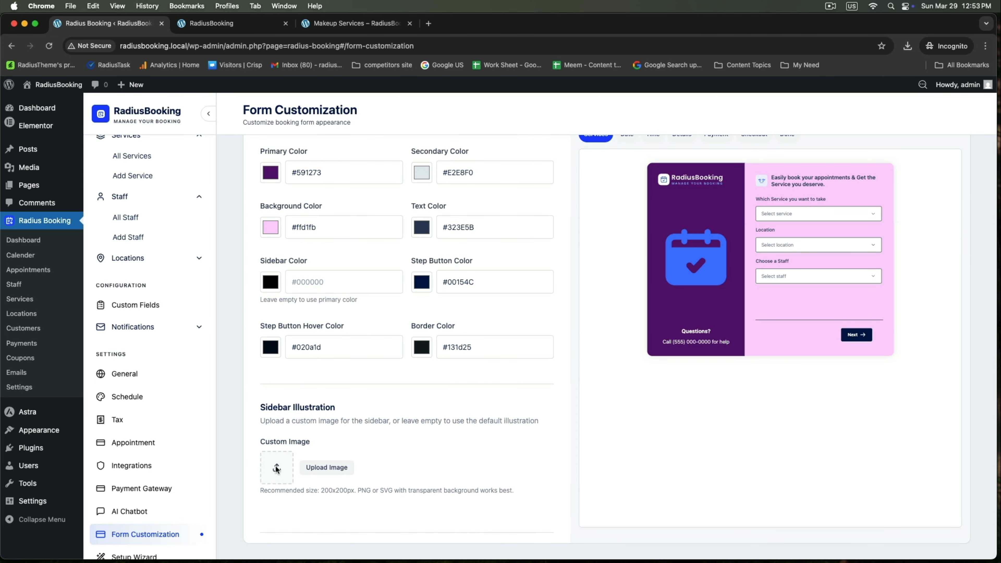
Pick the salon icon from the Media Library as the sidebar illustration
click(343, 473)
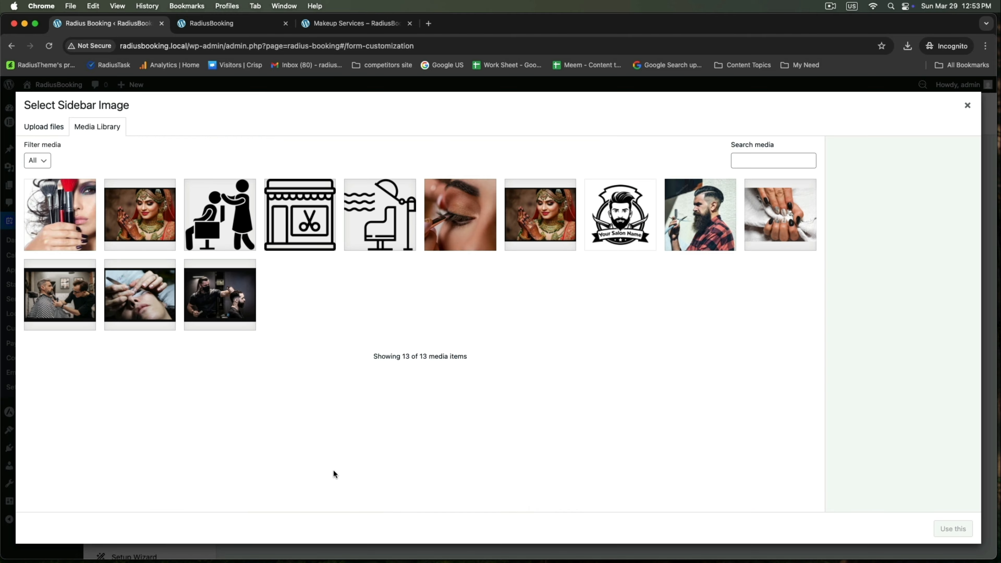
click(229, 239)
click(950, 530)
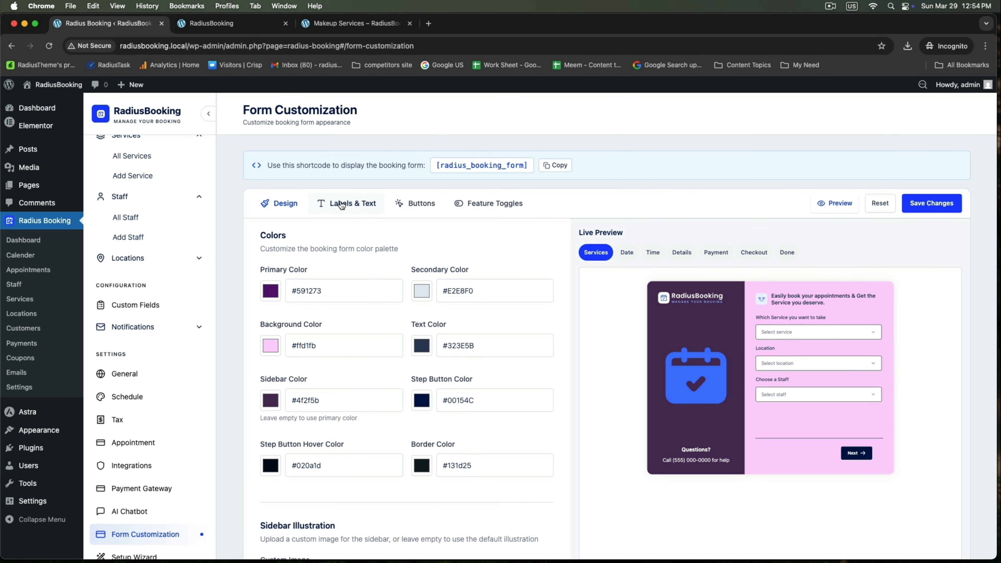
Delete '& Get the Service you deserve' from the Services step heading in Labels & Text
click(342, 205)
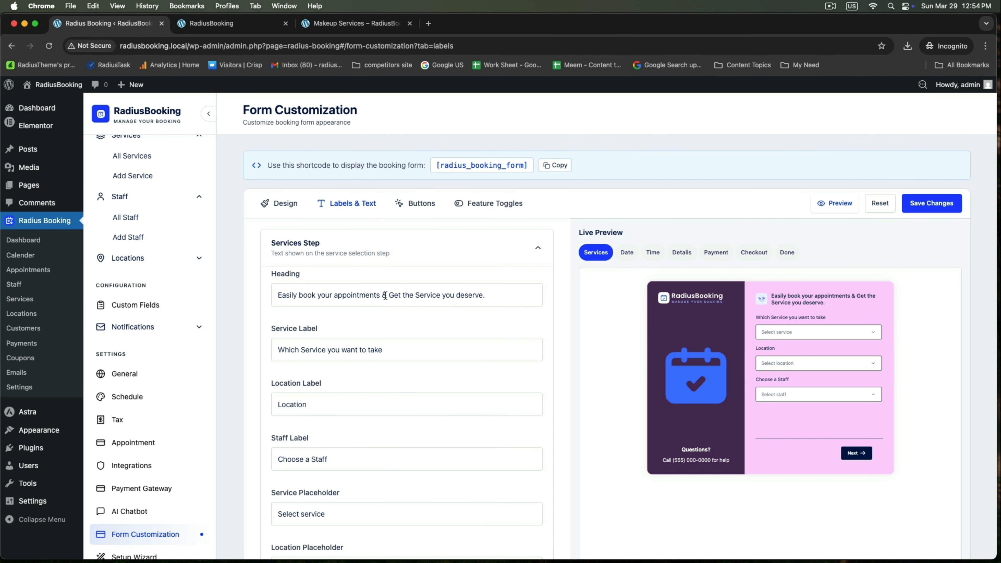
drag(382, 297, 480, 296)
key(BackSpace)
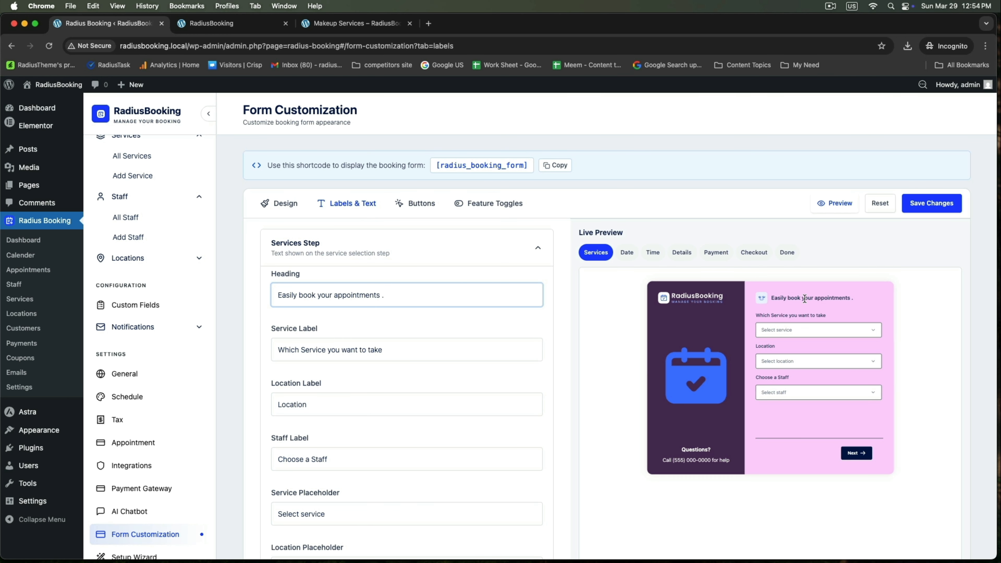
Review the Date & Time and Details step texts, ending on the Buttons tab
scroll(360, 340, down, 4)
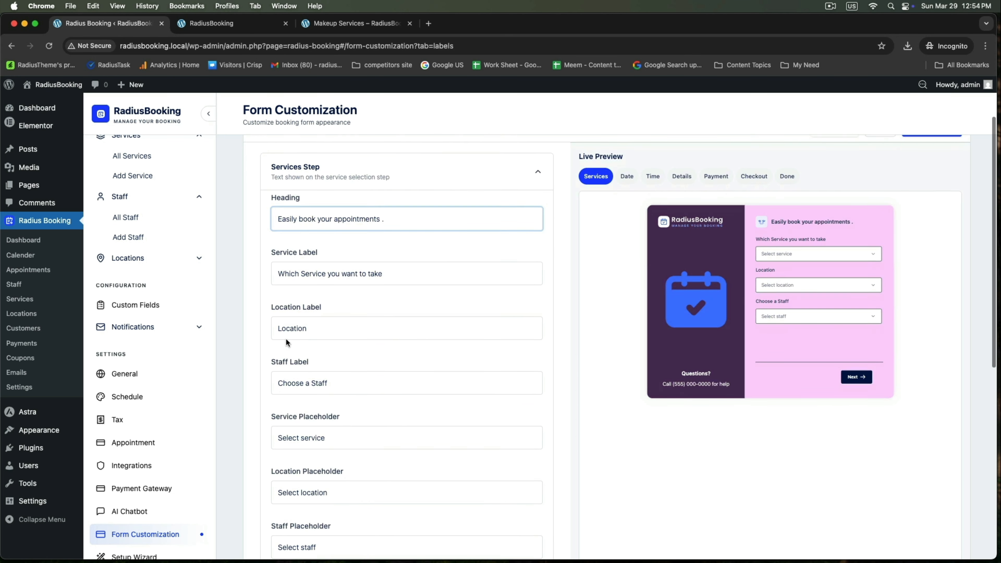
scroll(302, 360, down, 14)
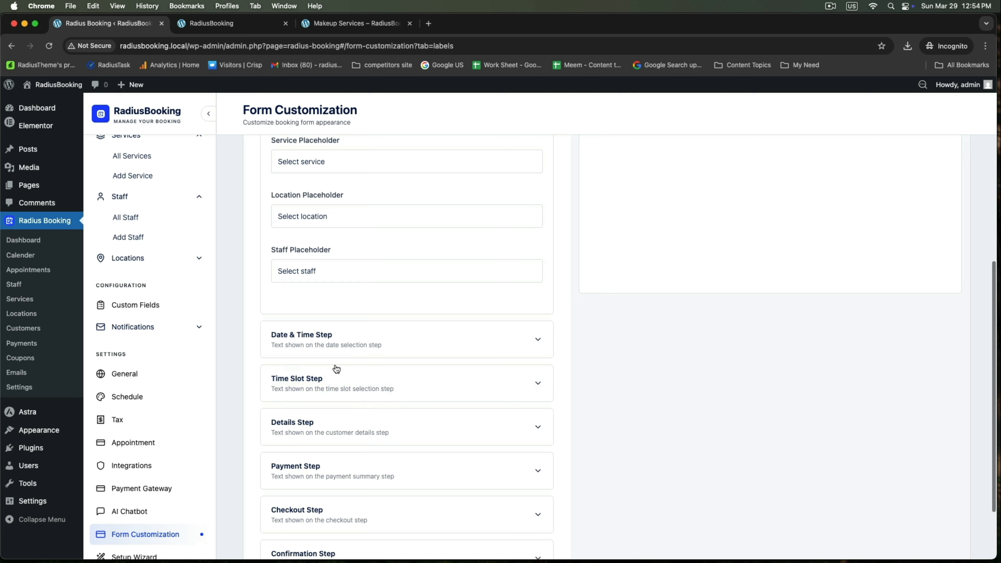
scroll(355, 365, up, 15)
scroll(363, 361, up, 1)
click(626, 202)
scroll(757, 315, down, 2)
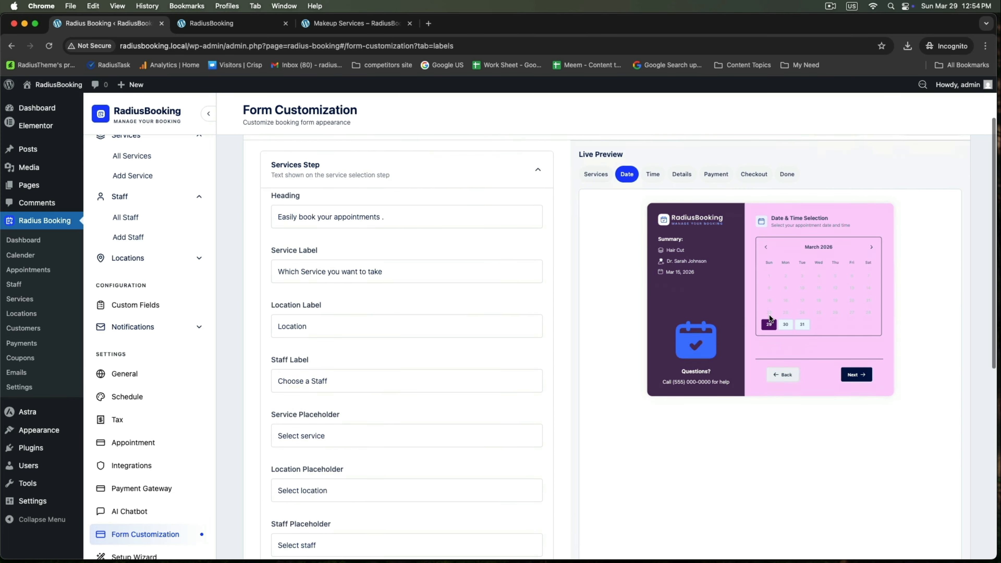
scroll(406, 385, down, 16)
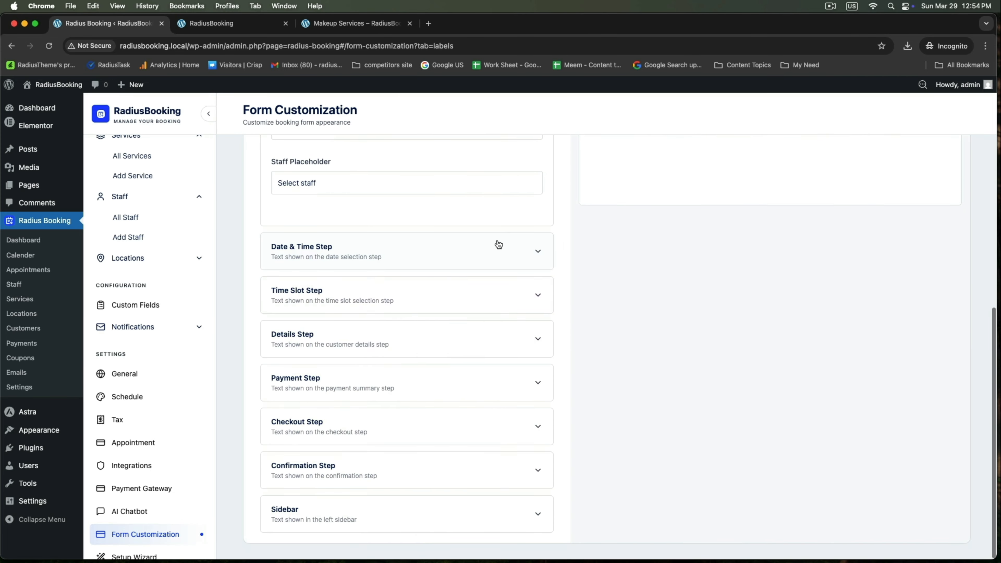
click(497, 246)
scroll(343, 364, down, 2)
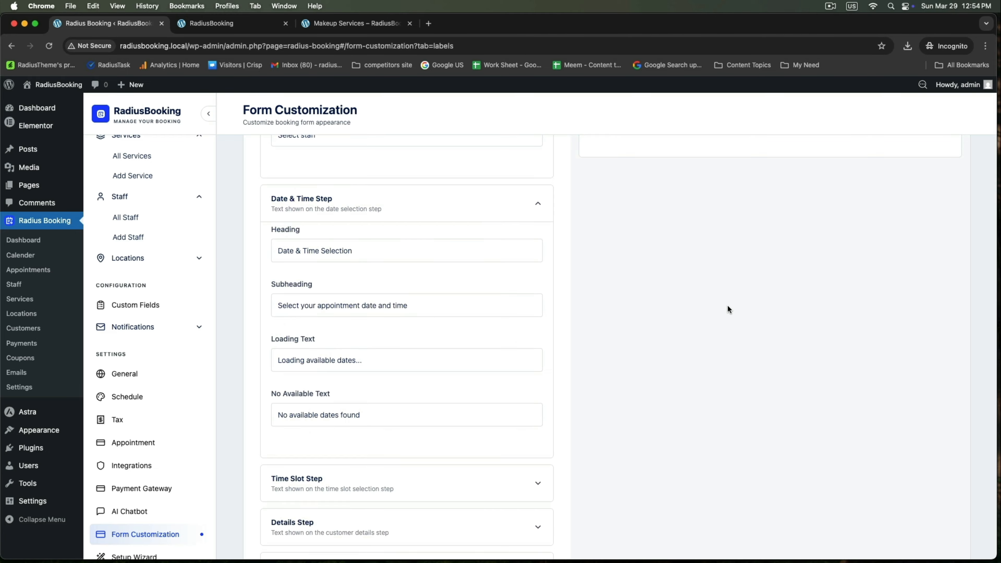
scroll(733, 307, up, 6)
scroll(738, 305, up, 12)
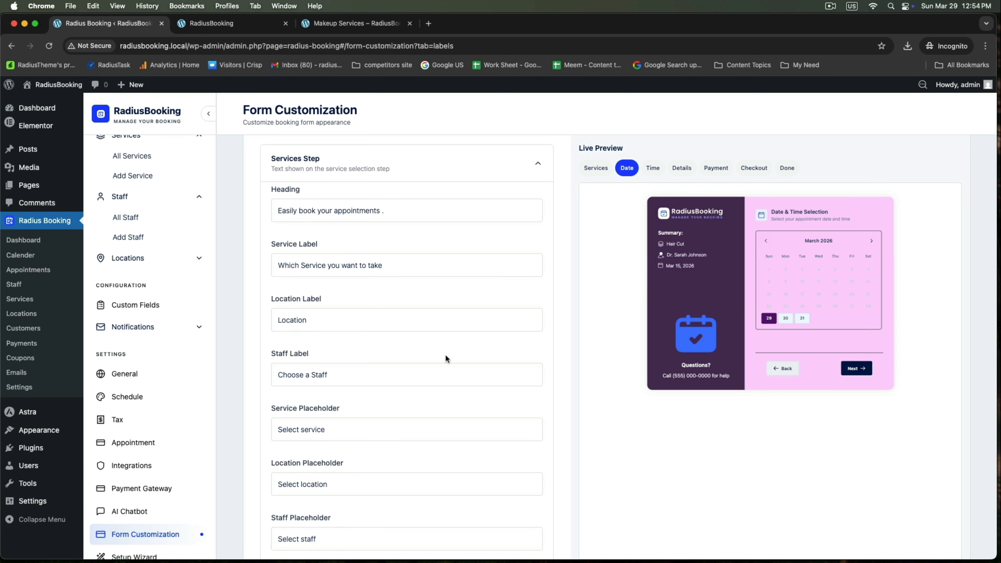
scroll(373, 375, up, 2)
click(475, 199)
click(457, 249)
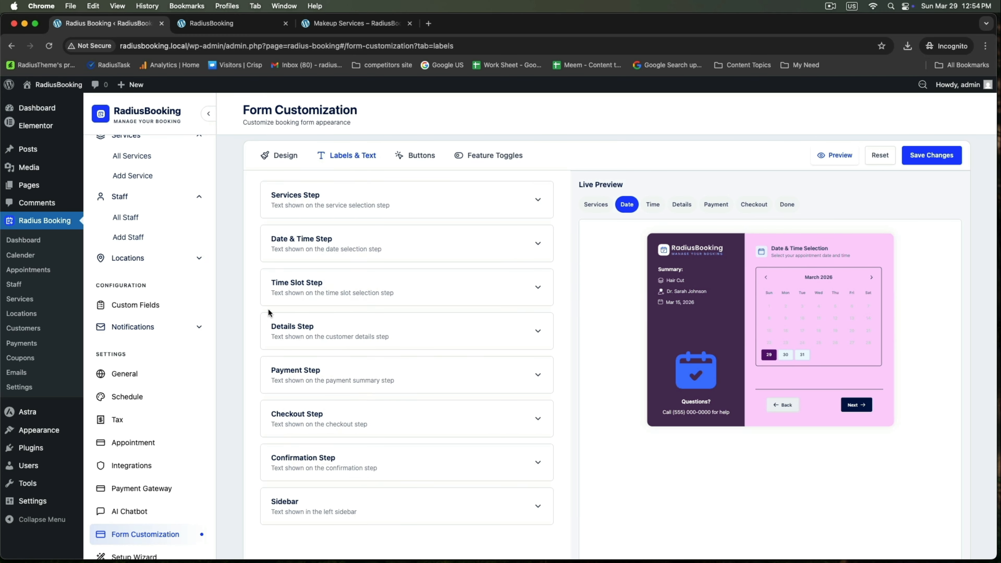
scroll(315, 369, down, 3)
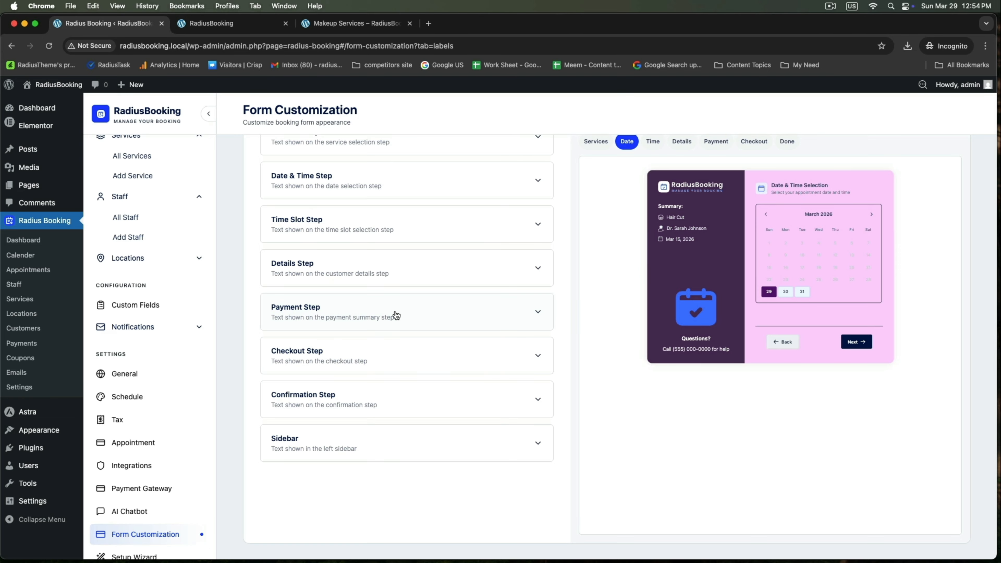
click(399, 274)
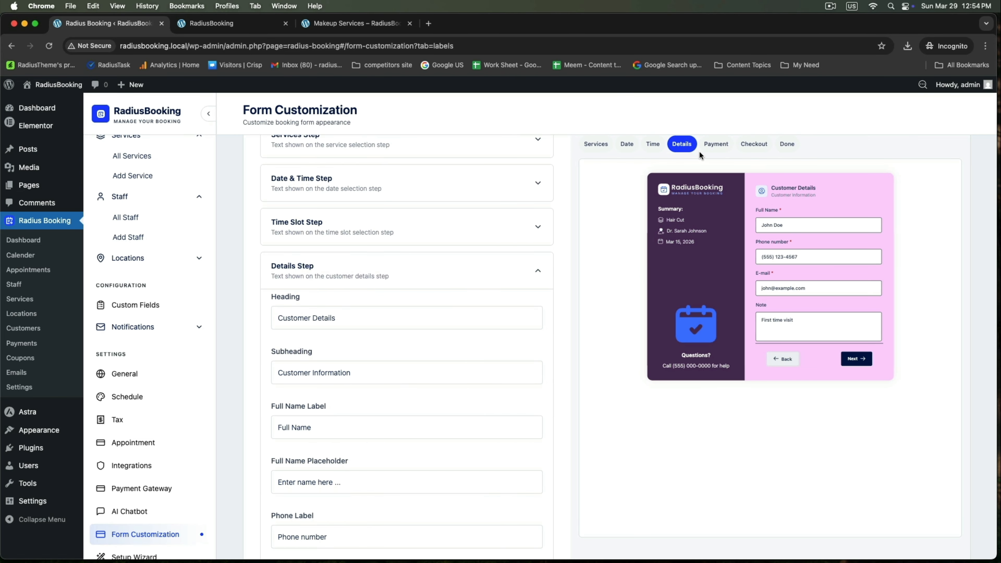
scroll(411, 357, down, 3)
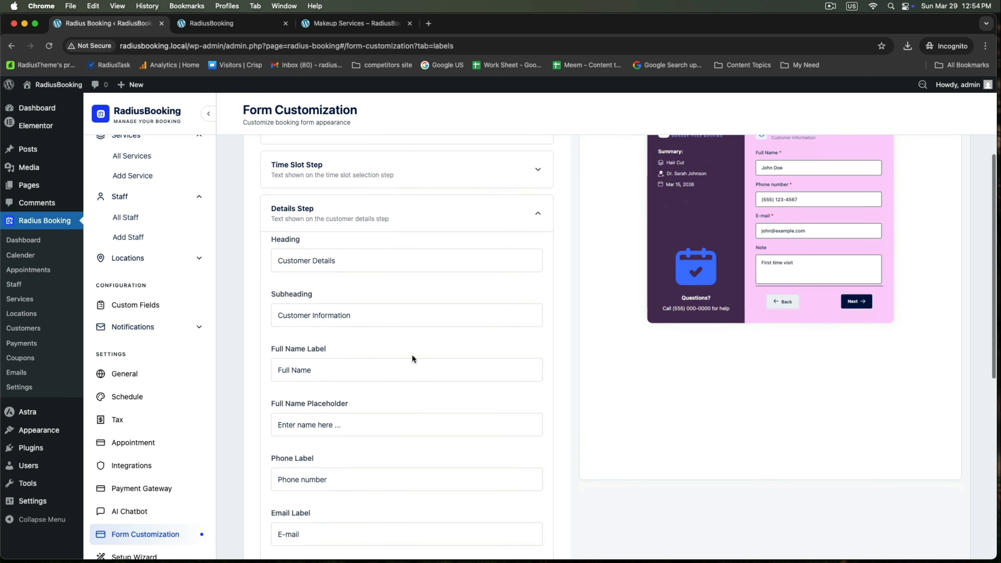
scroll(412, 357, up, 5)
click(418, 203)
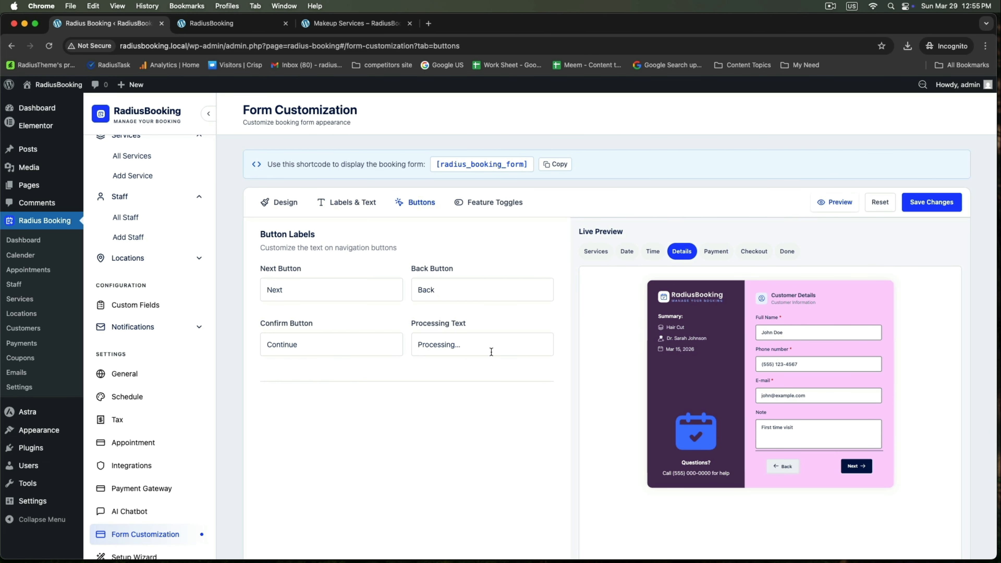
Change the Next button label to 'Go', then bring up the Feature Toggles
drag(294, 294, 211, 291)
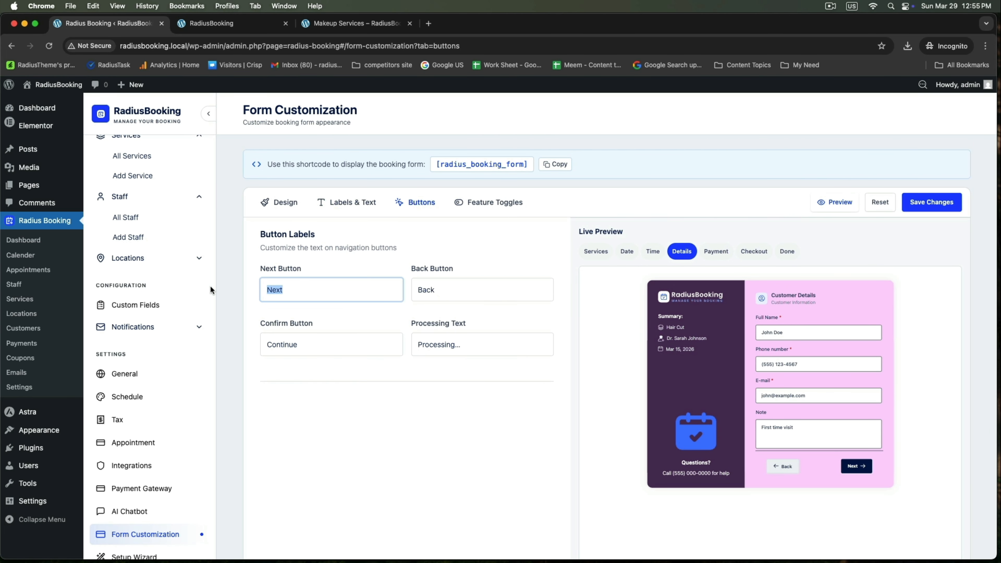
text(Go)
click(477, 202)
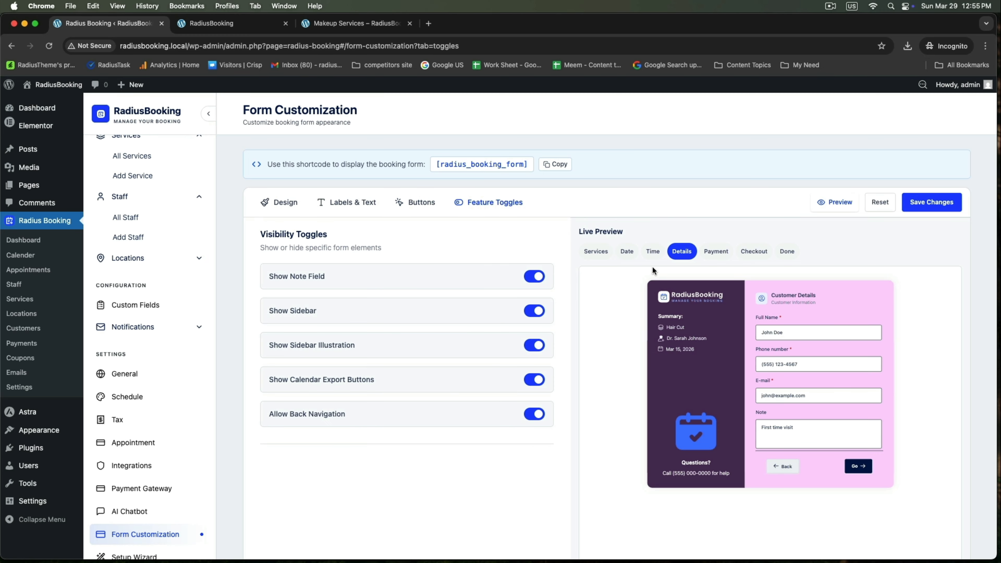
Test the Note Field, Sidebar and Sidebar Illustration toggles, leaving all three on
click(533, 277)
click(539, 277)
click(528, 313)
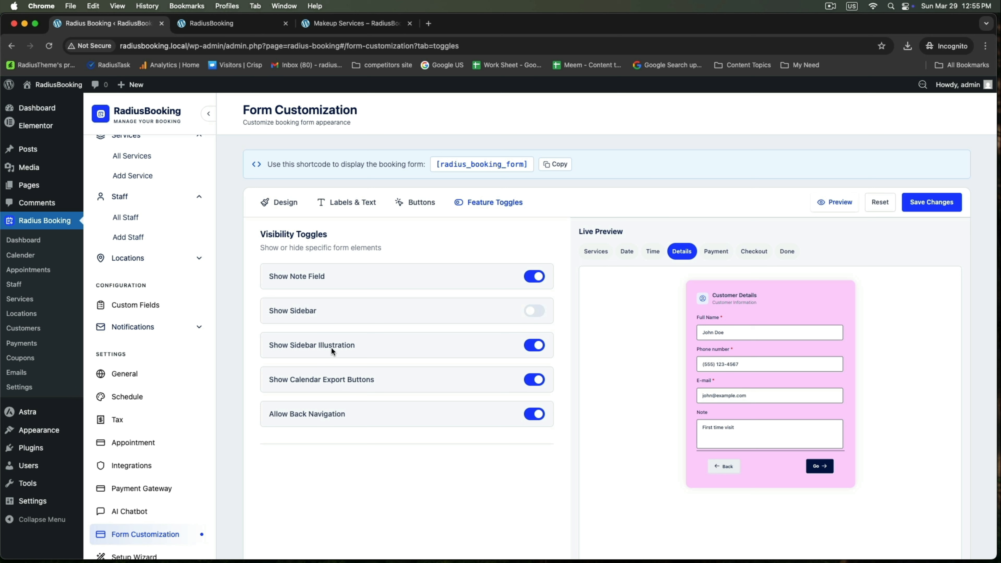
click(534, 350)
click(535, 349)
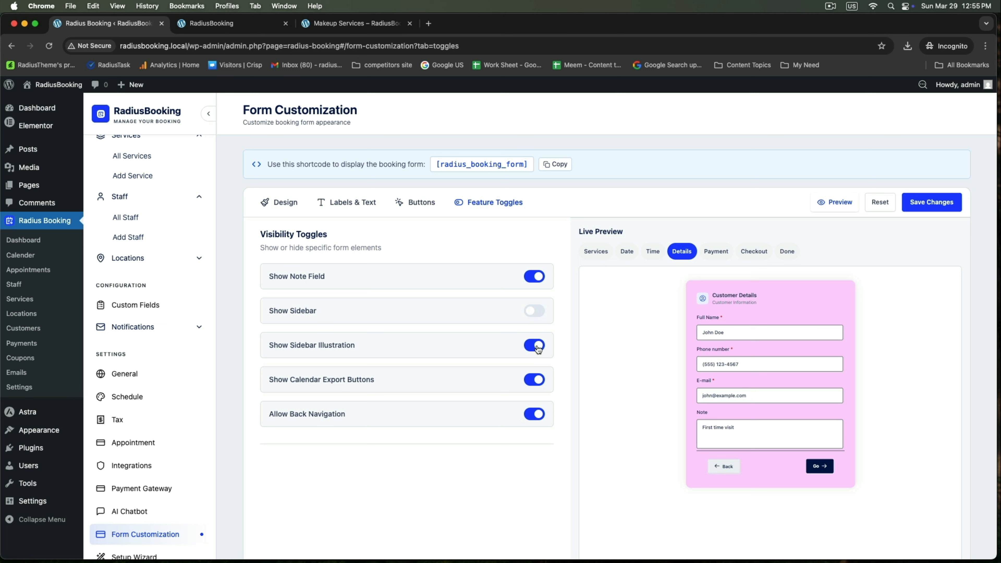
click(538, 313)
click(529, 347)
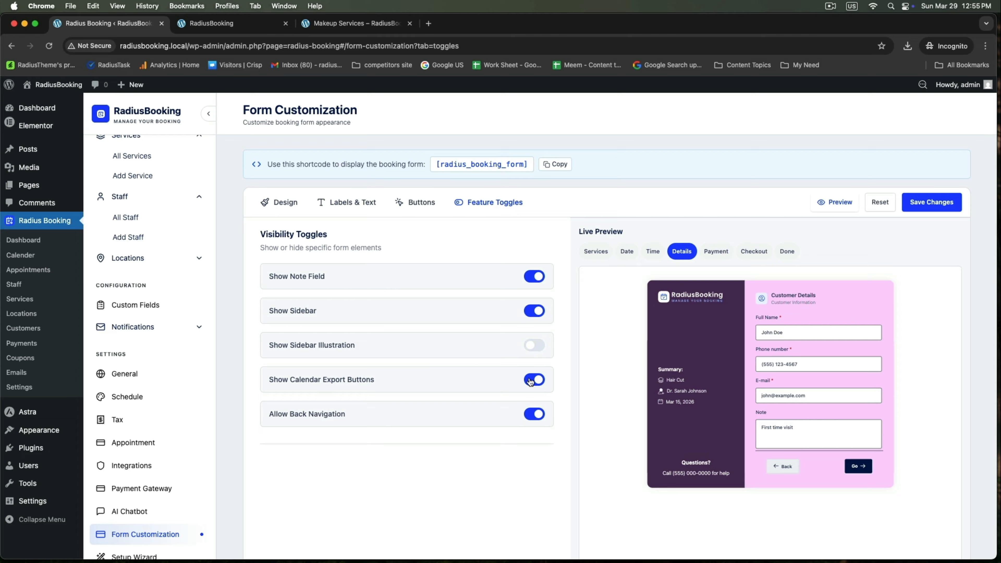
click(535, 347)
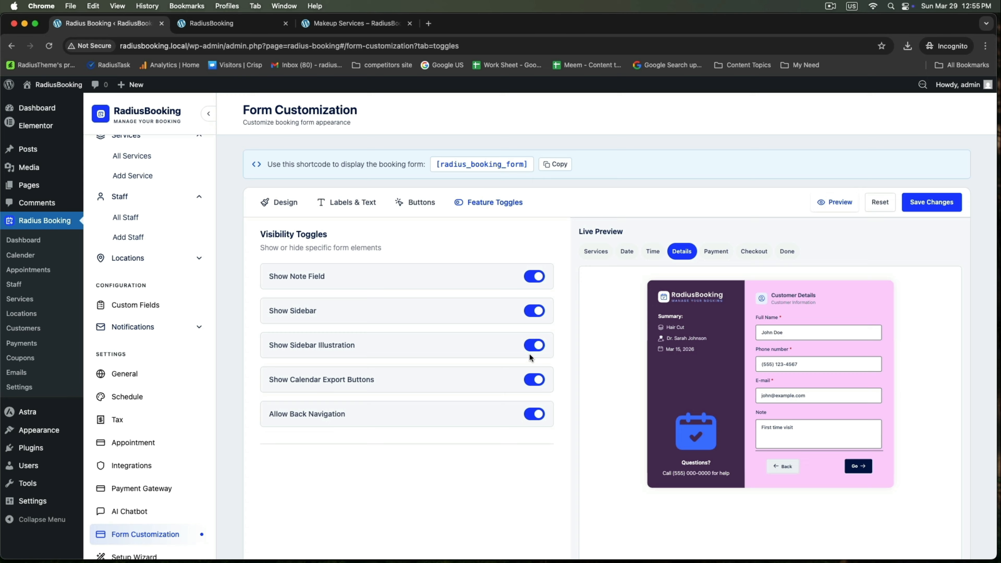
click(531, 354)
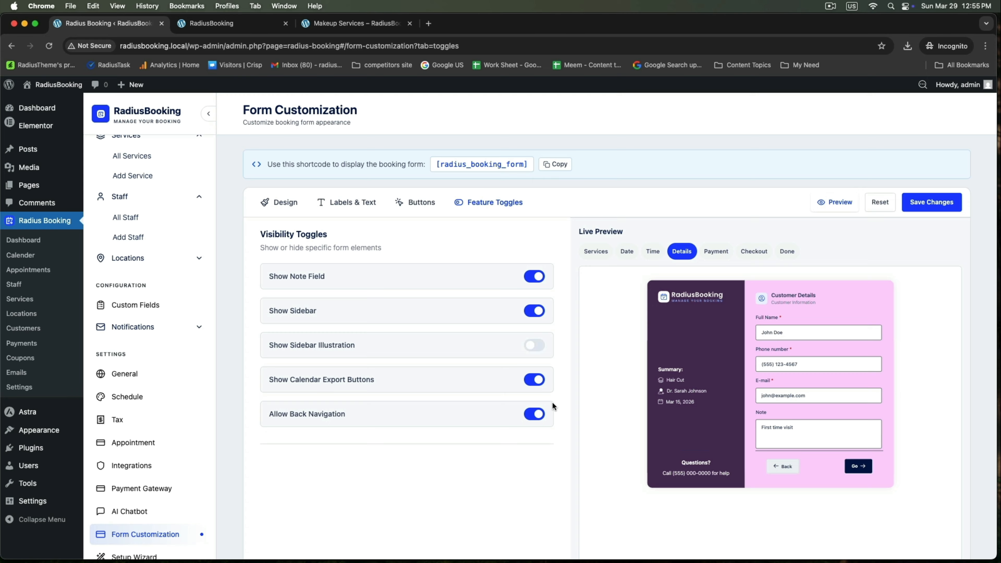
click(537, 345)
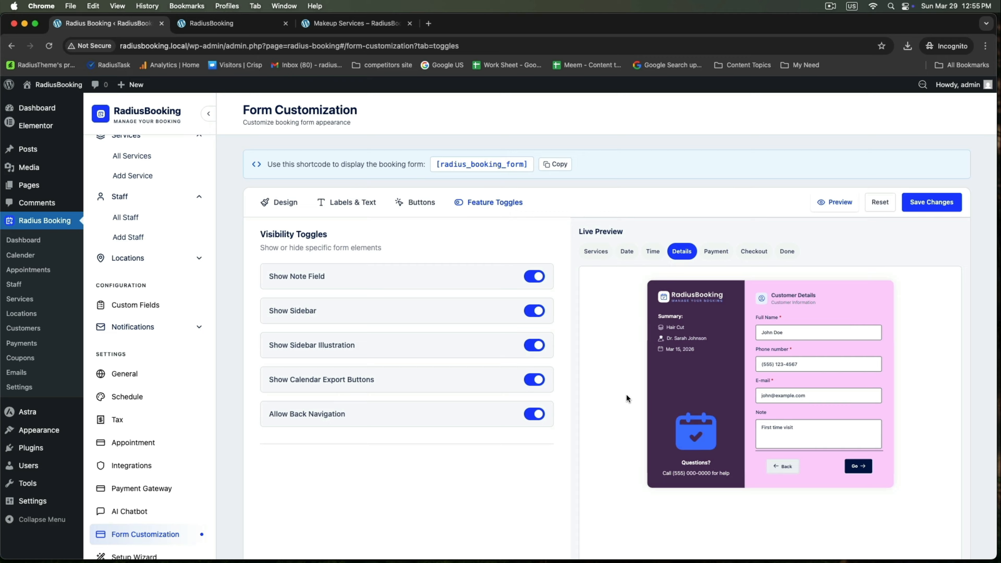
Preview later form steps and test Calendar Export Buttons and Back Navigation, leaving both on
click(728, 256)
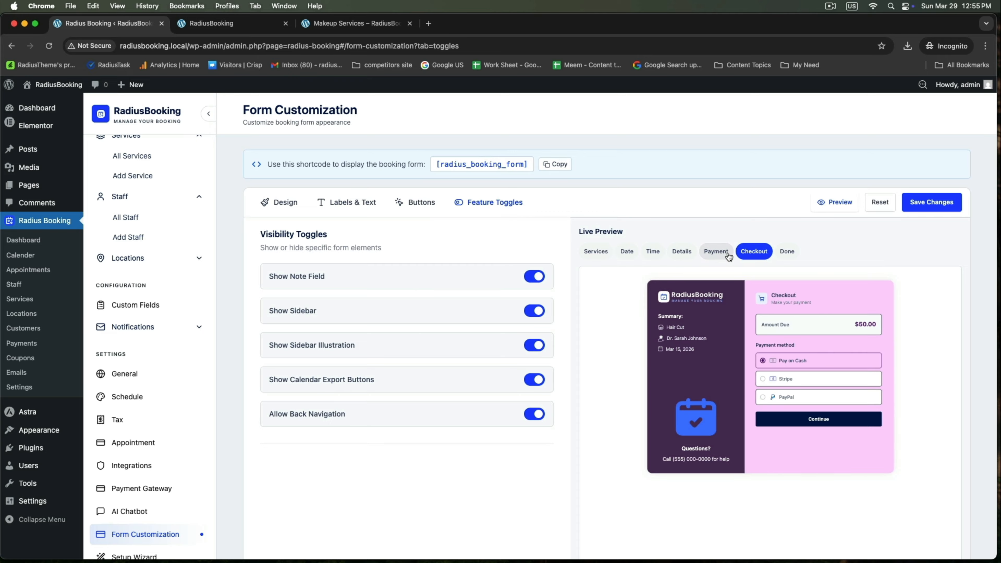
click(786, 252)
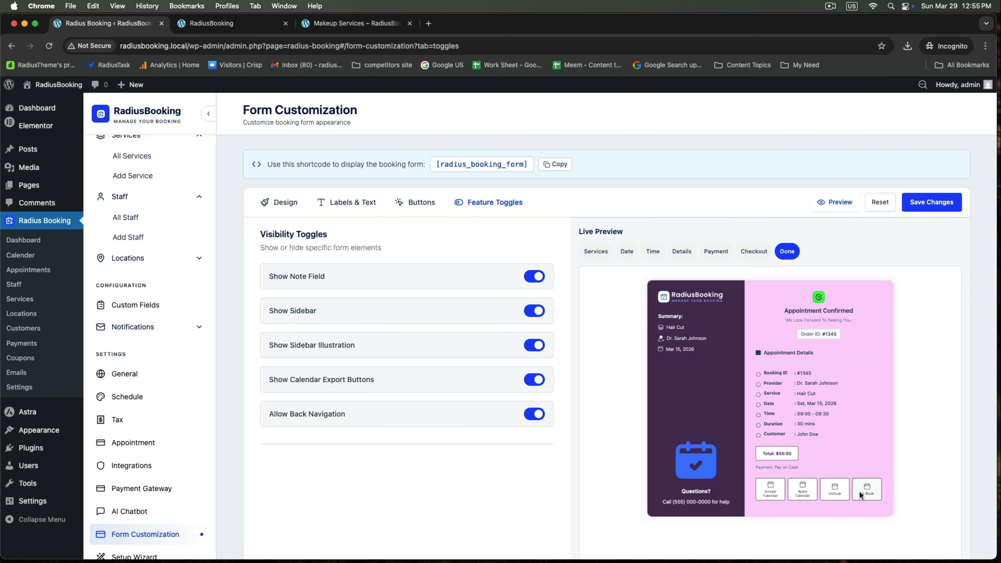
click(535, 380)
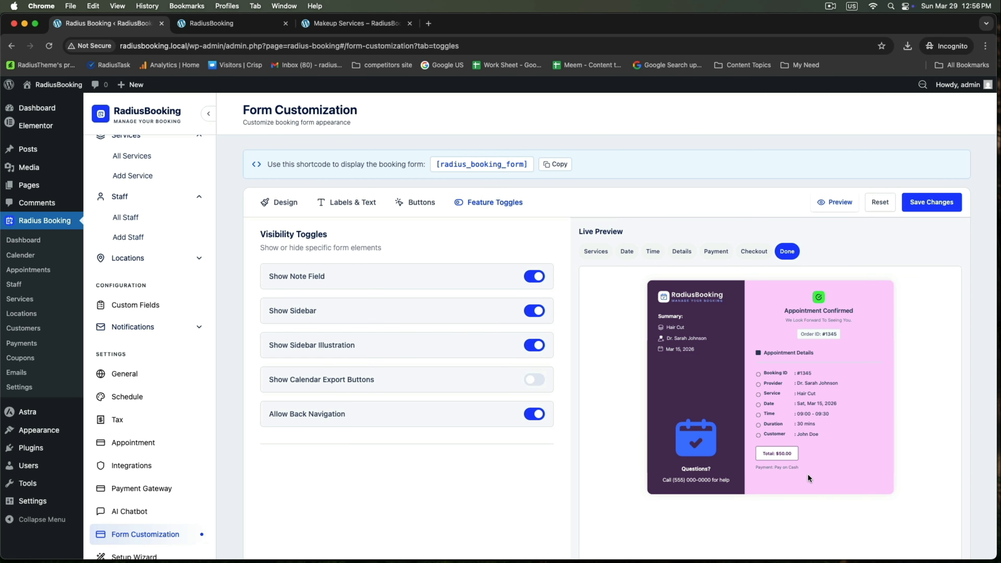
click(539, 382)
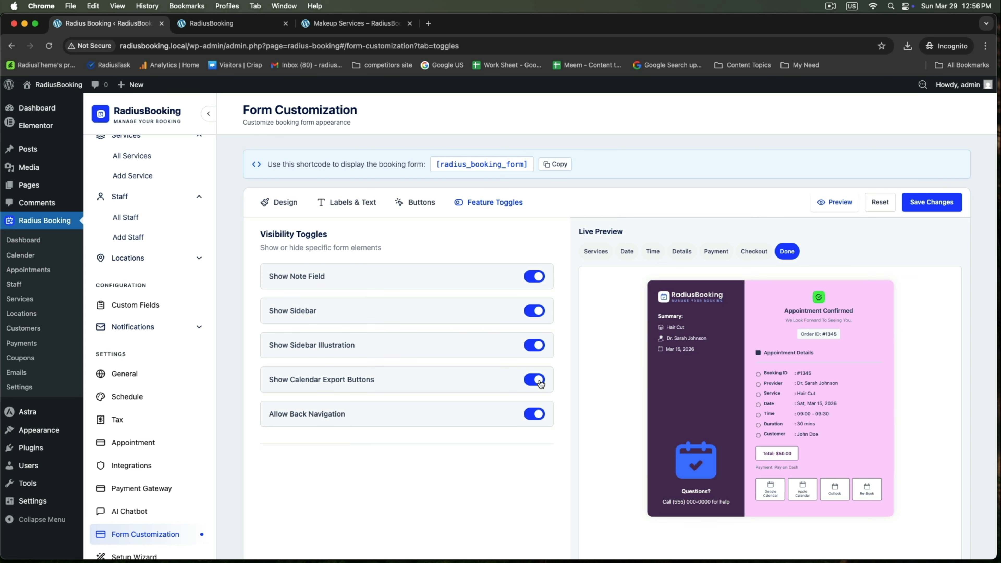
click(682, 251)
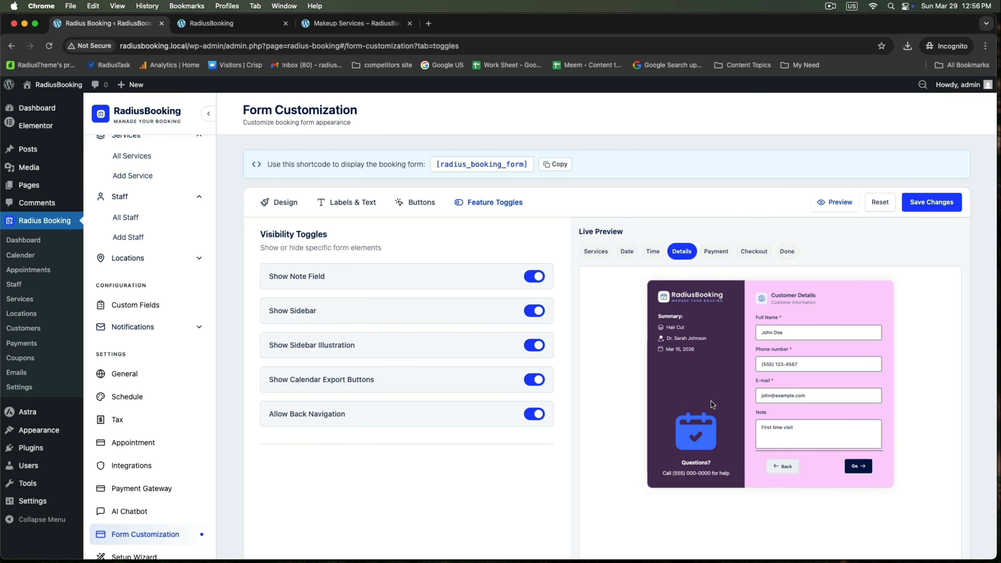
click(529, 415)
click(539, 417)
Save the form settings, copy its shortcode, and start a new page titled 'Makeup Services'
click(927, 206)
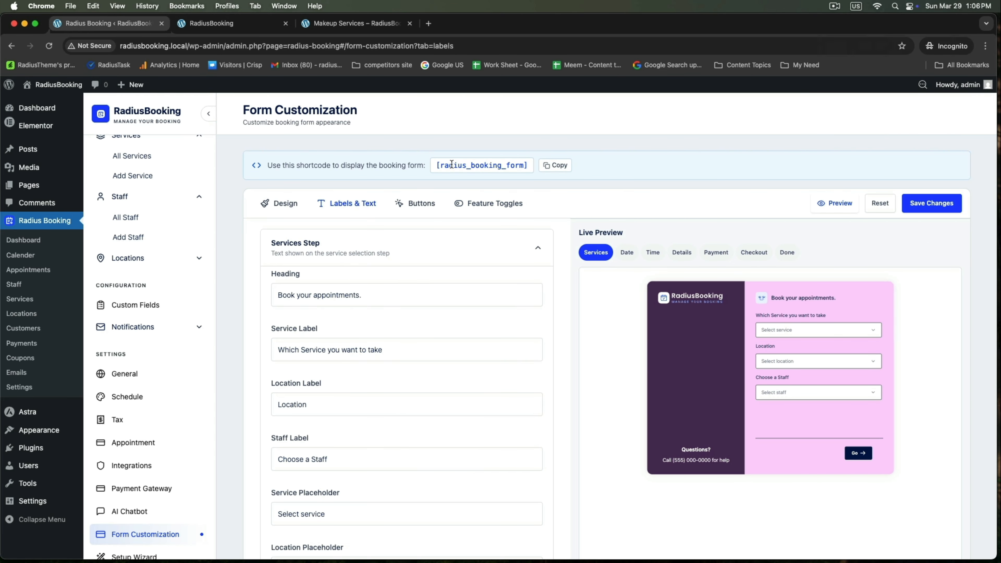
click(555, 164)
mouse_move(25, 185)
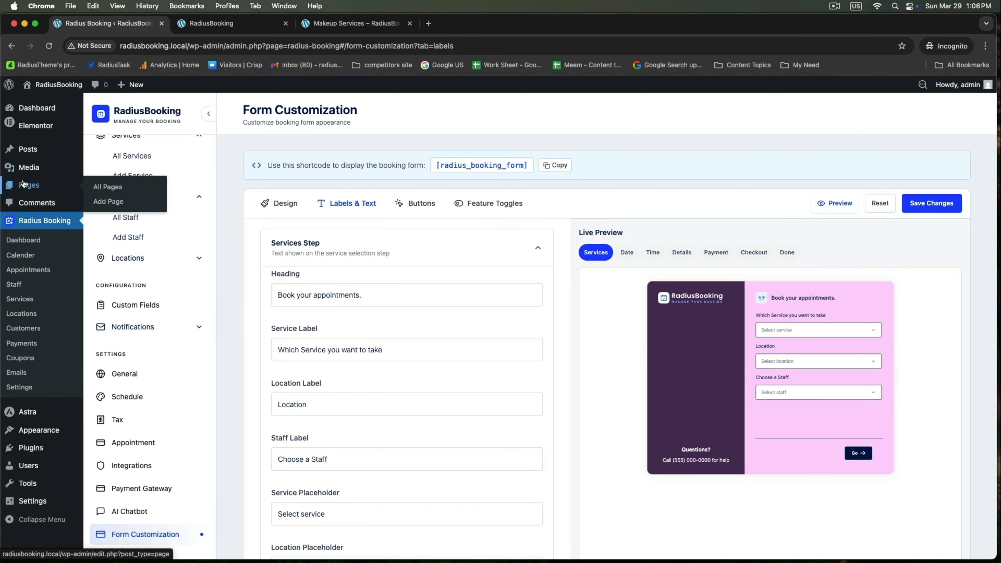
right_click(110, 202)
click(133, 203)
click(239, 28)
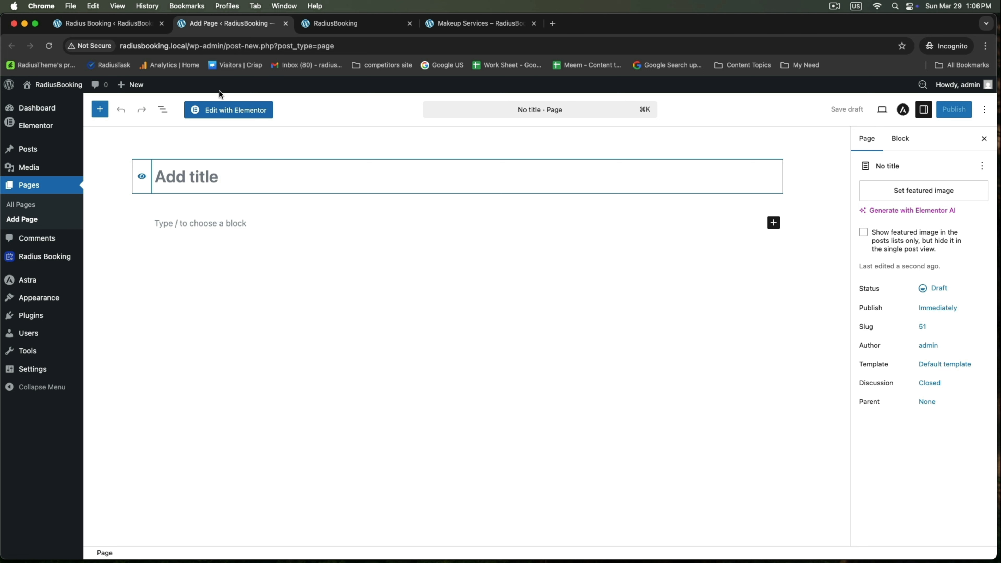
text(Makeu)
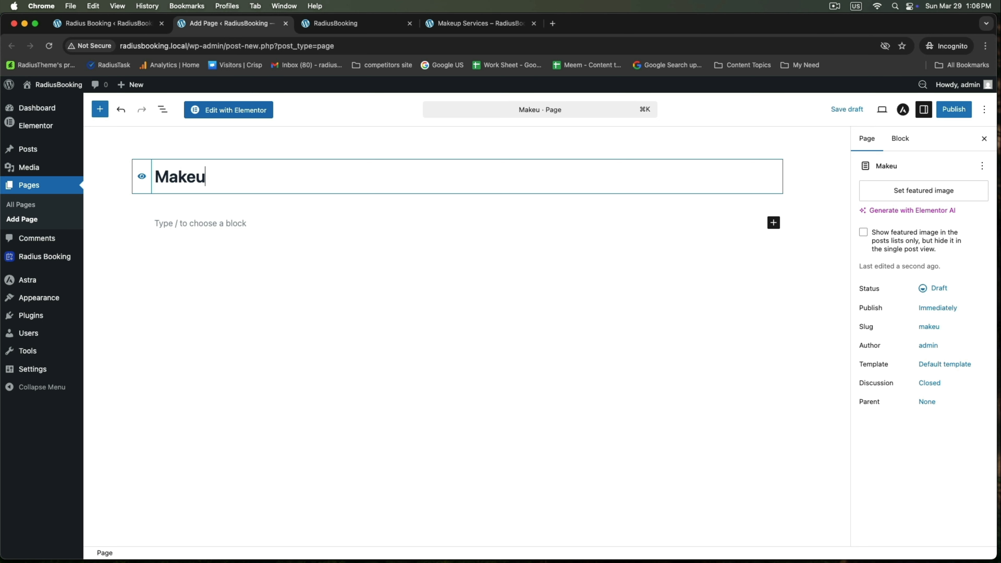
text(p Services)
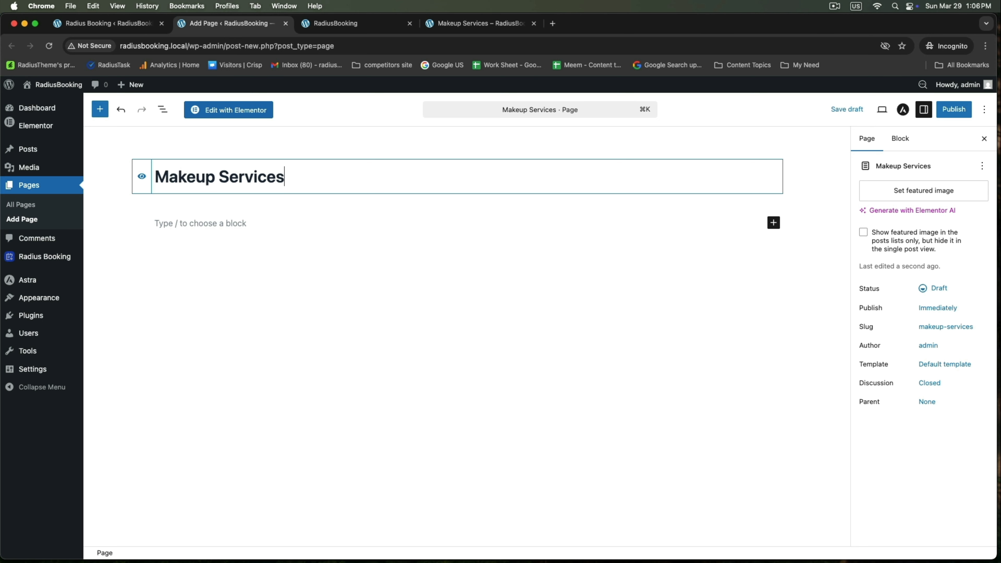
Add a centred H2 heading 'Book Your Bridal Makeup Service' below the title
click(168, 226)
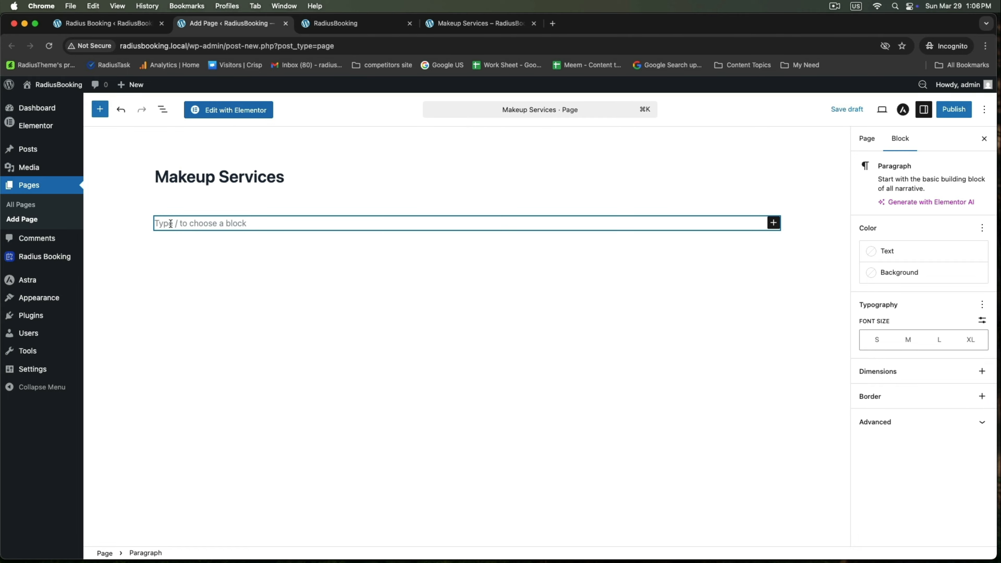
text(Book Your Bridal Makeup Service)
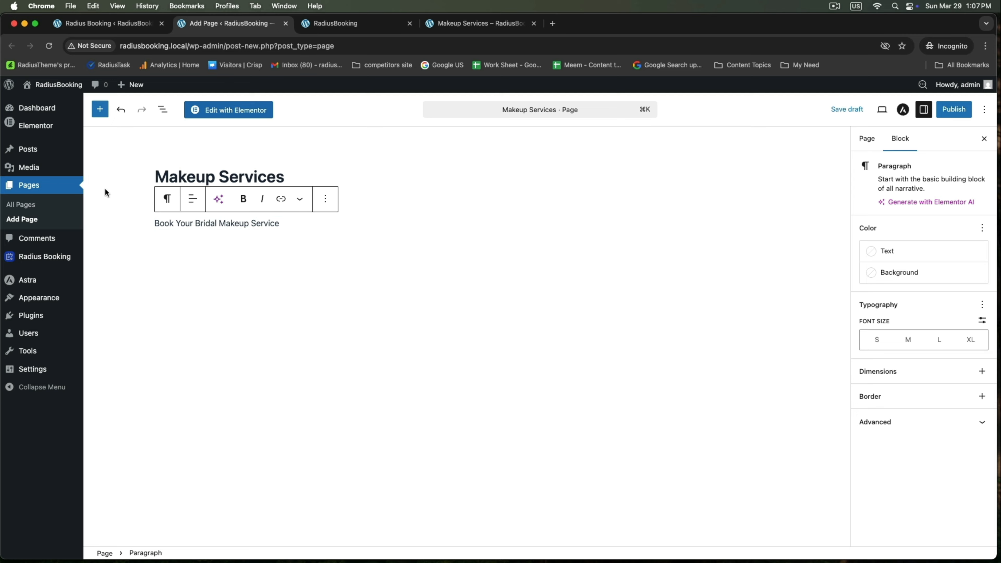
click(167, 198)
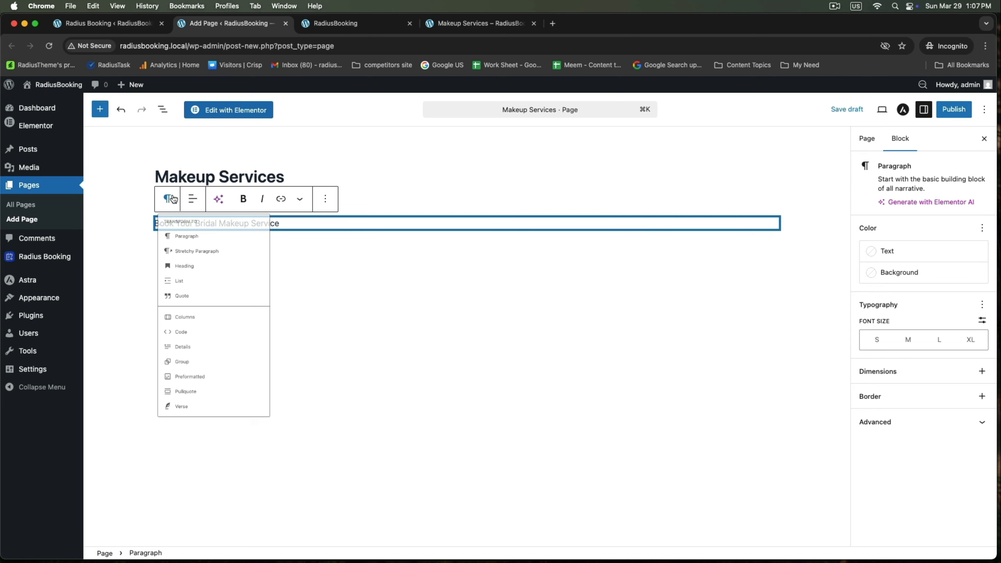
click(192, 290)
click(230, 199)
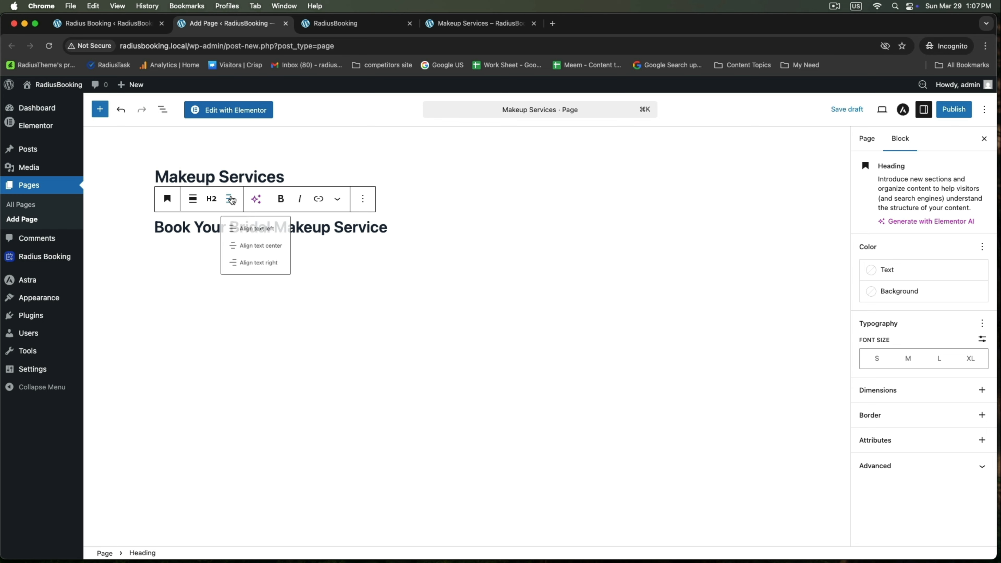
click(257, 255)
Add a new block below the heading and search the inserter for 'col'
key(Return)
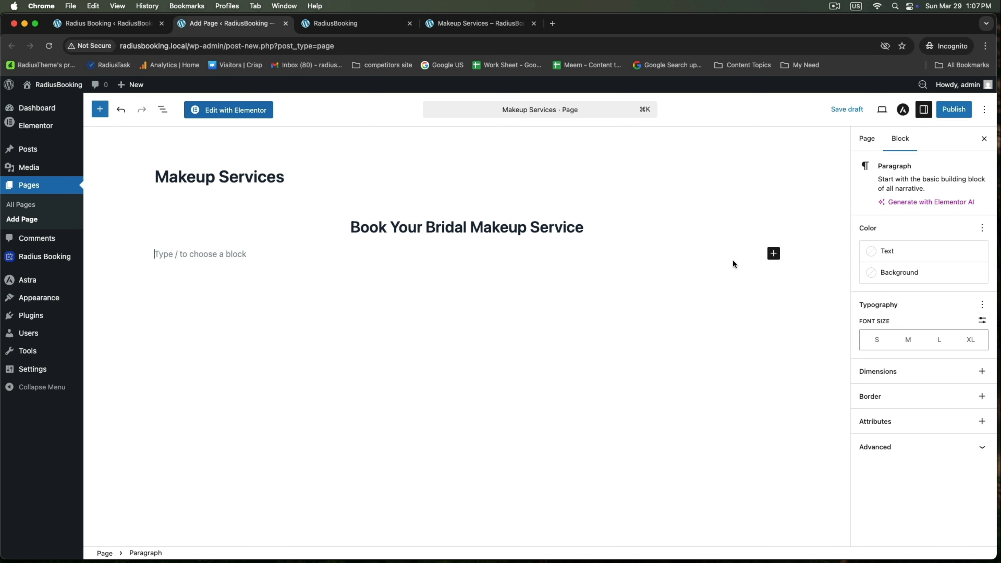
click(774, 253)
text(col)
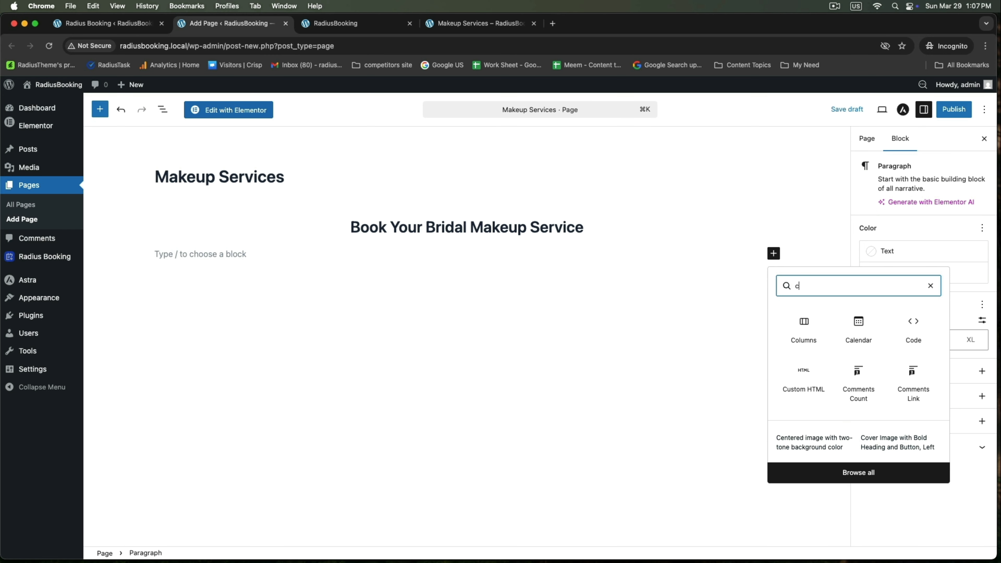
Insert a 33/66 Columns block with the makeup brushes photo in the left column
click(806, 330)
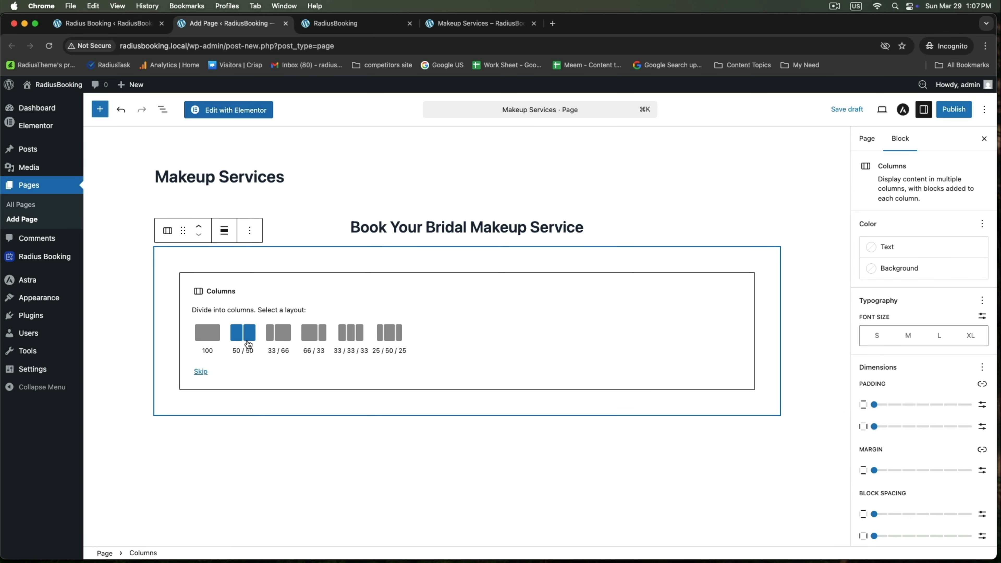
click(278, 339)
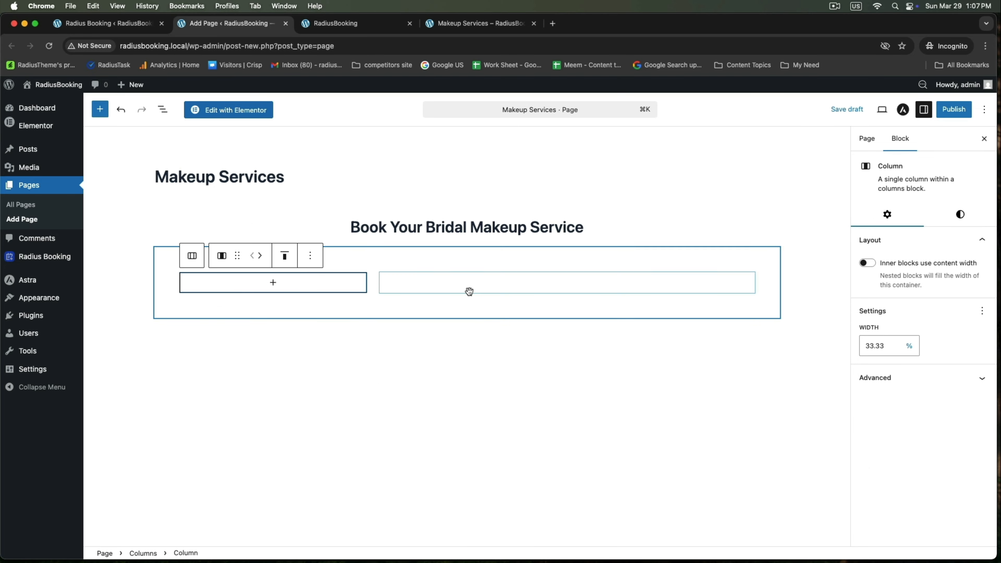
click(273, 283)
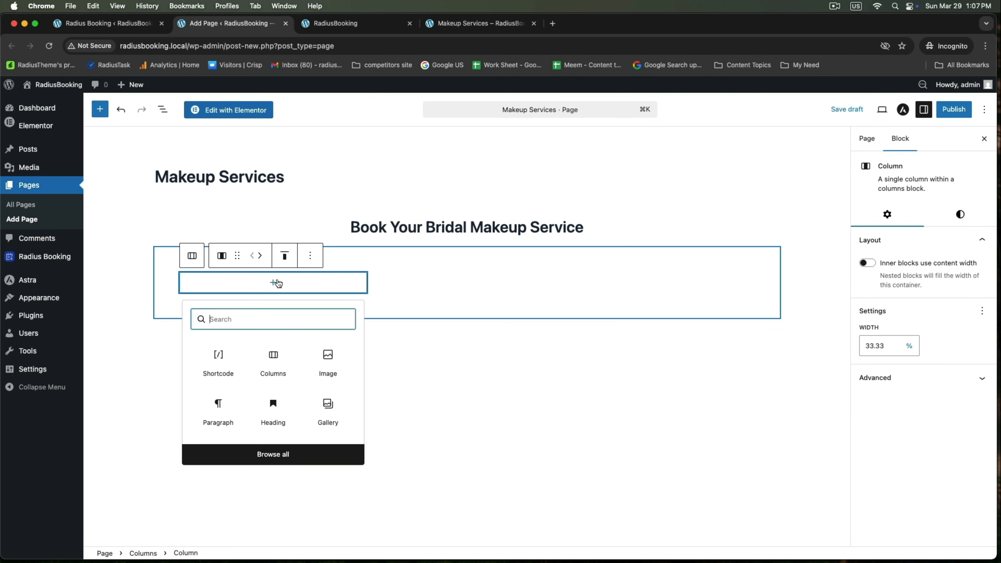
click(332, 354)
click(275, 342)
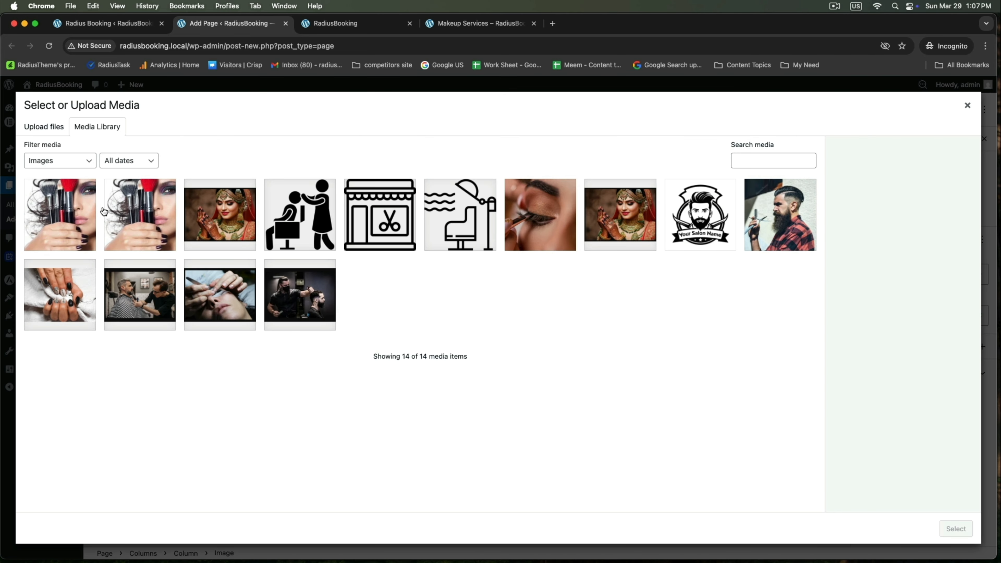
click(110, 212)
click(962, 529)
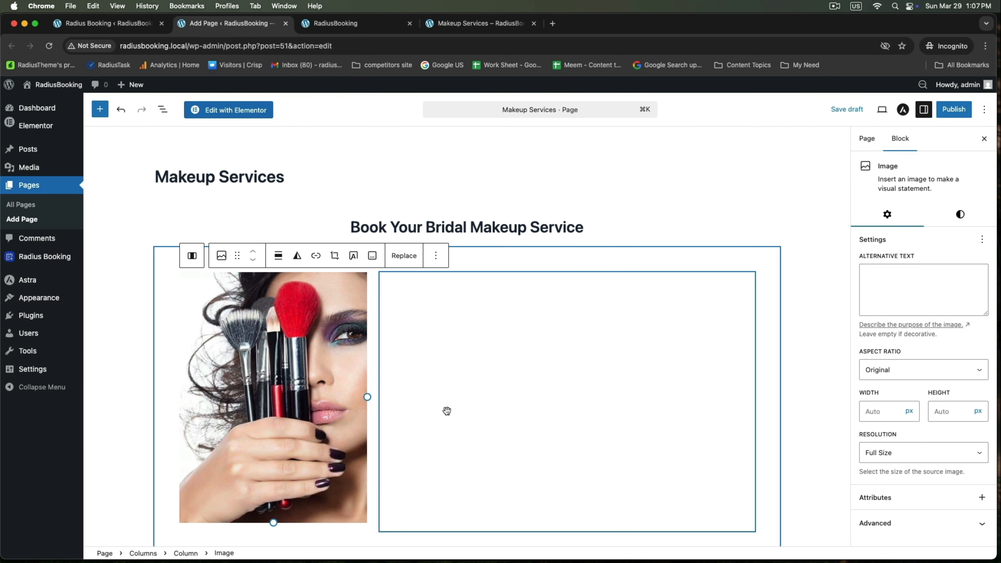
scroll(447, 411, down, 3)
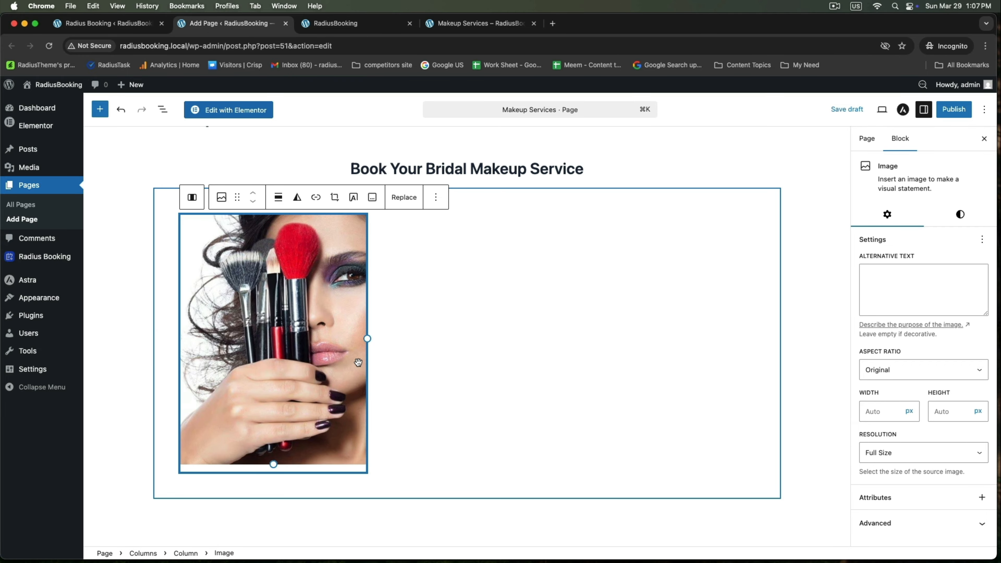
scroll(344, 362, up, 3)
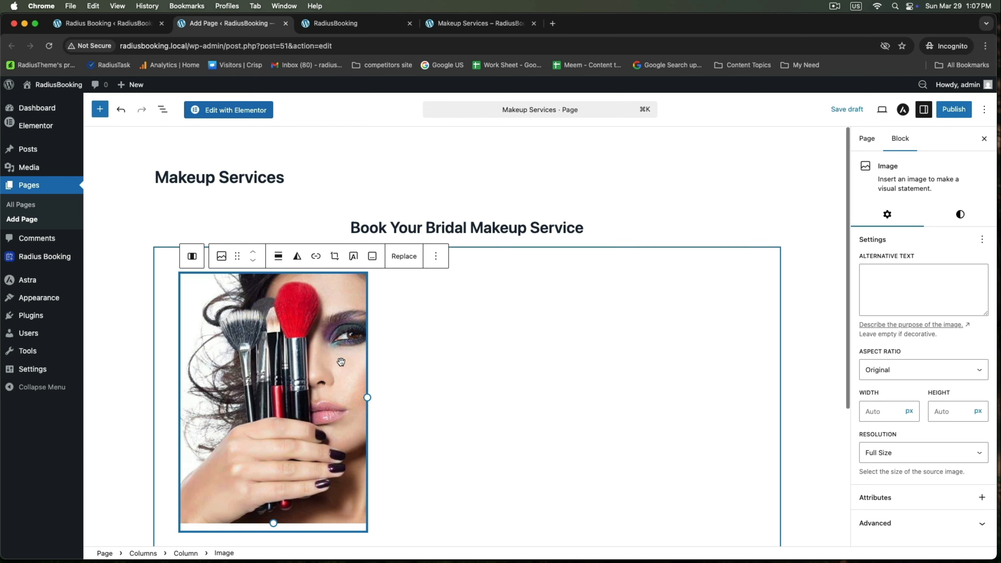
click(564, 361)
Add a Shortcode block in the right column containing the pasted [radius_booking_form] shortcode
click(567, 283)
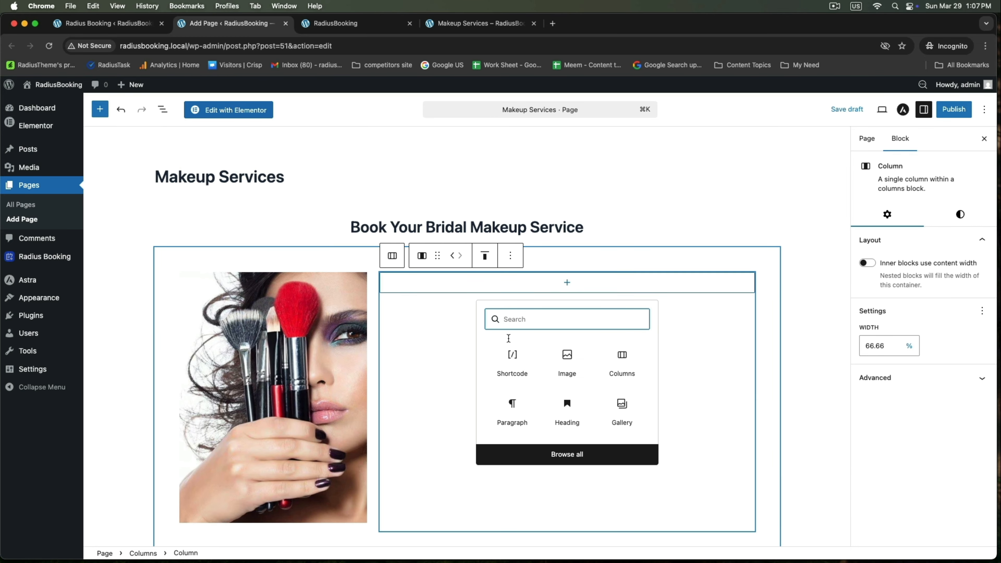
click(512, 360)
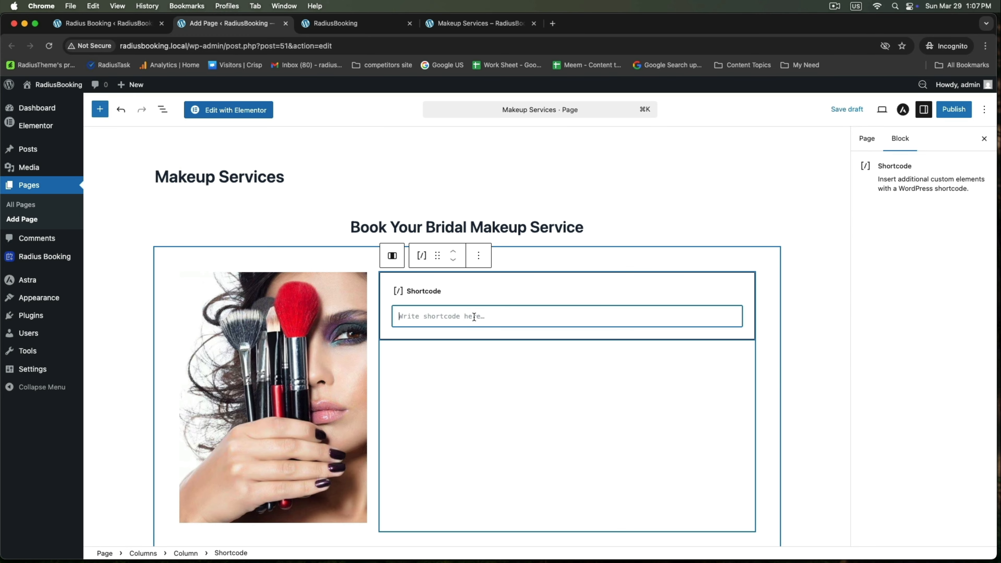
right_click(418, 314)
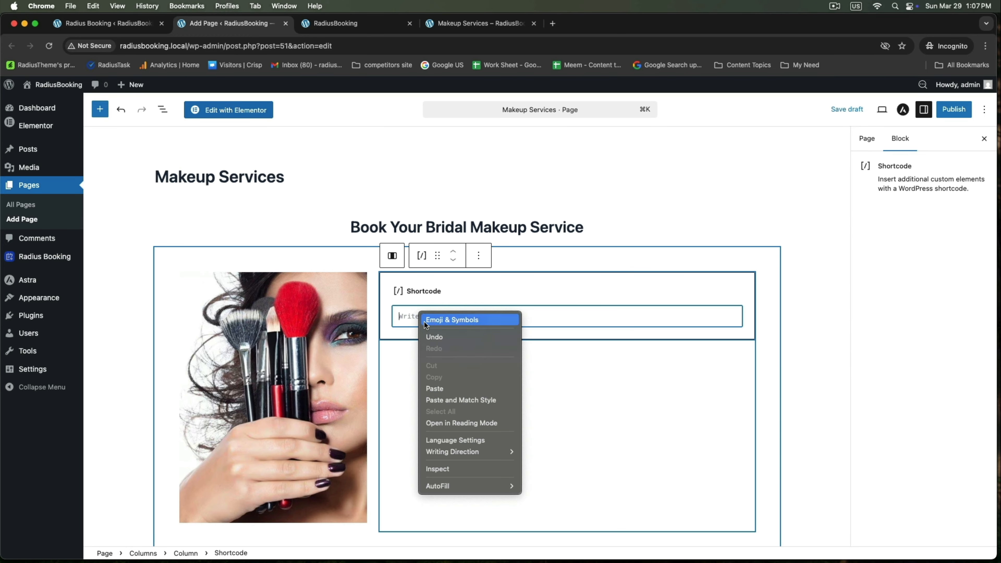
click(437, 386)
Publish the Makeup Services page
click(111, 26)
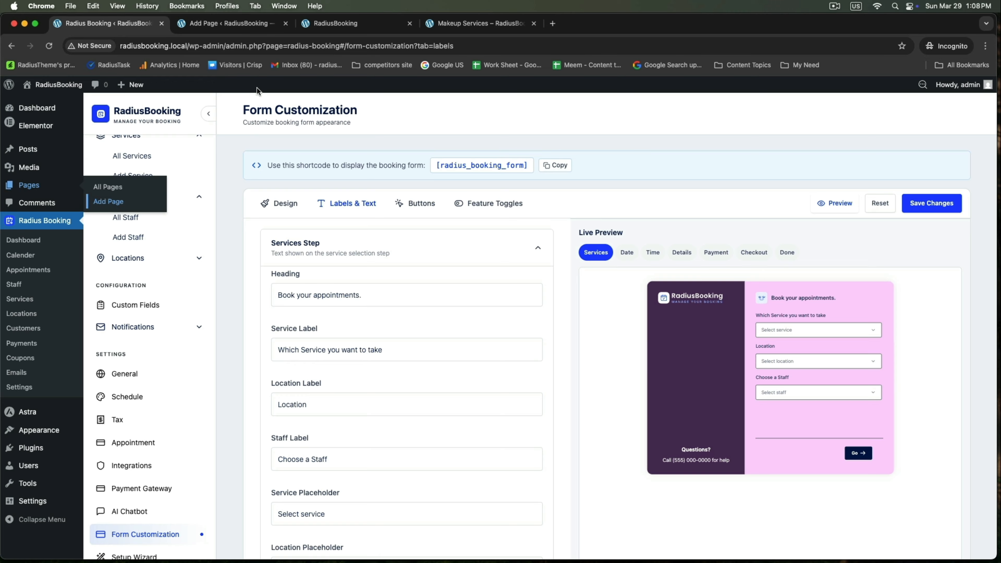
click(253, 26)
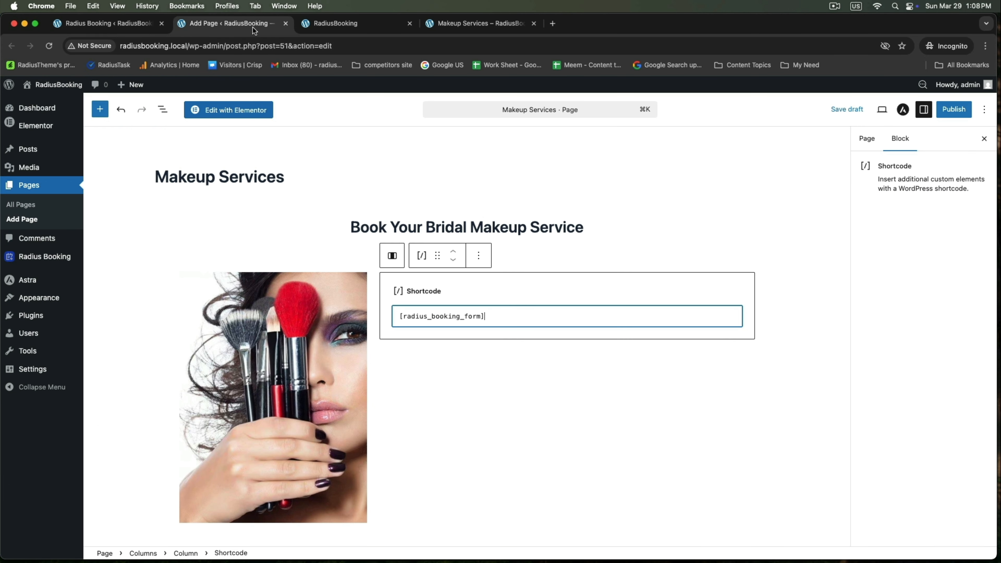
click(950, 115)
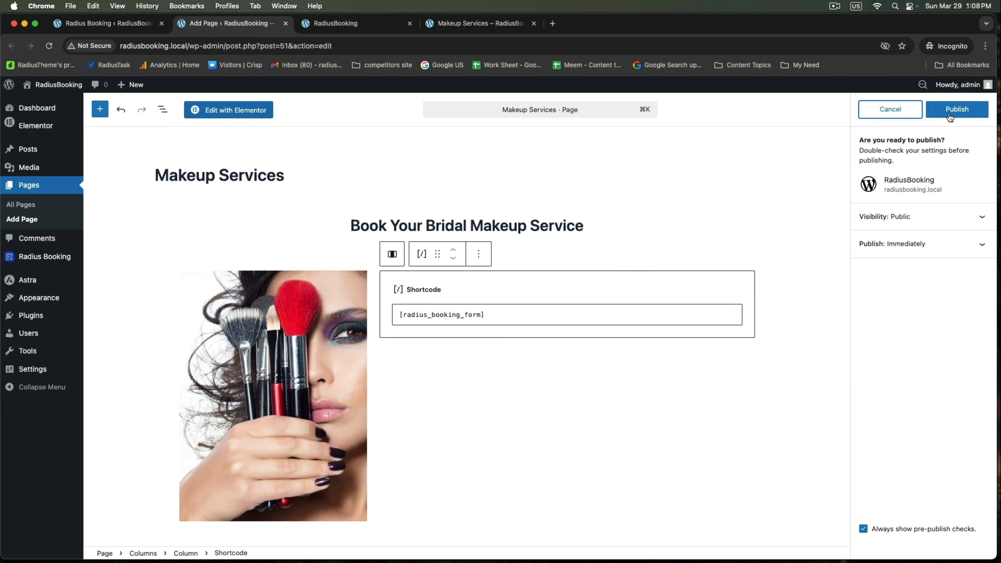
click(950, 117)
Open the published Makeup Services page on the live site
click(105, 534)
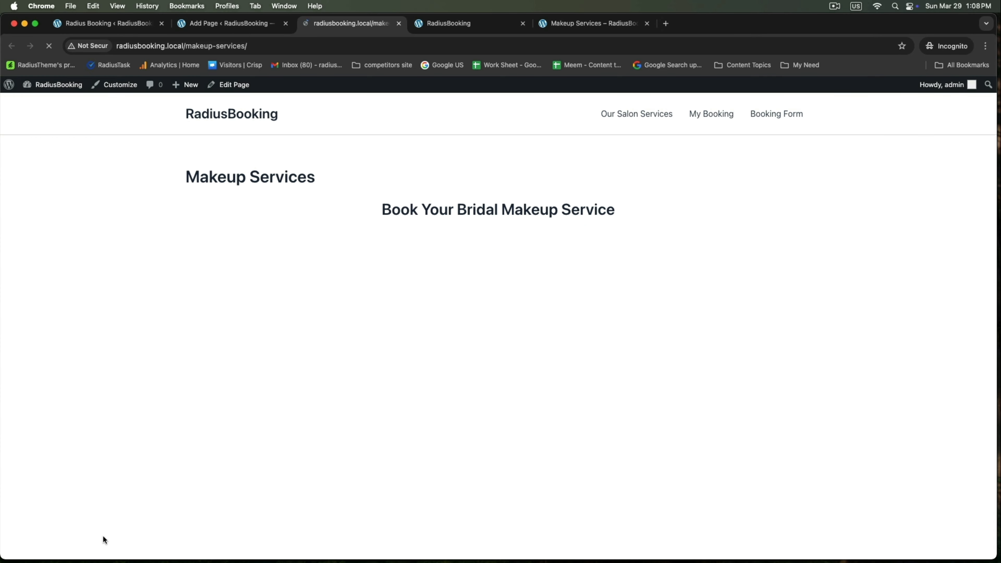
scroll(144, 417, down, 5)
scroll(144, 416, up, 4)
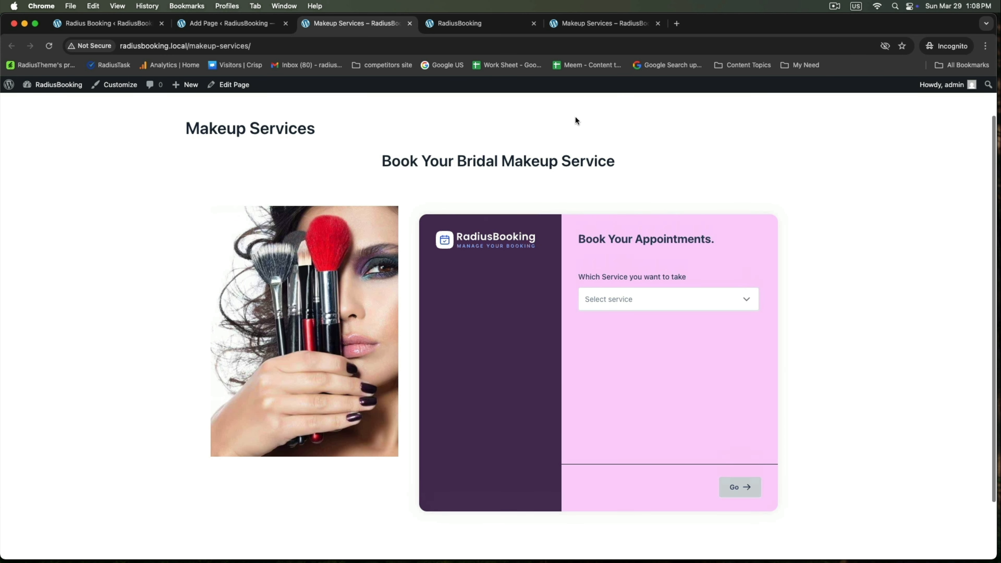
drag(396, 162, 630, 167)
click(661, 173)
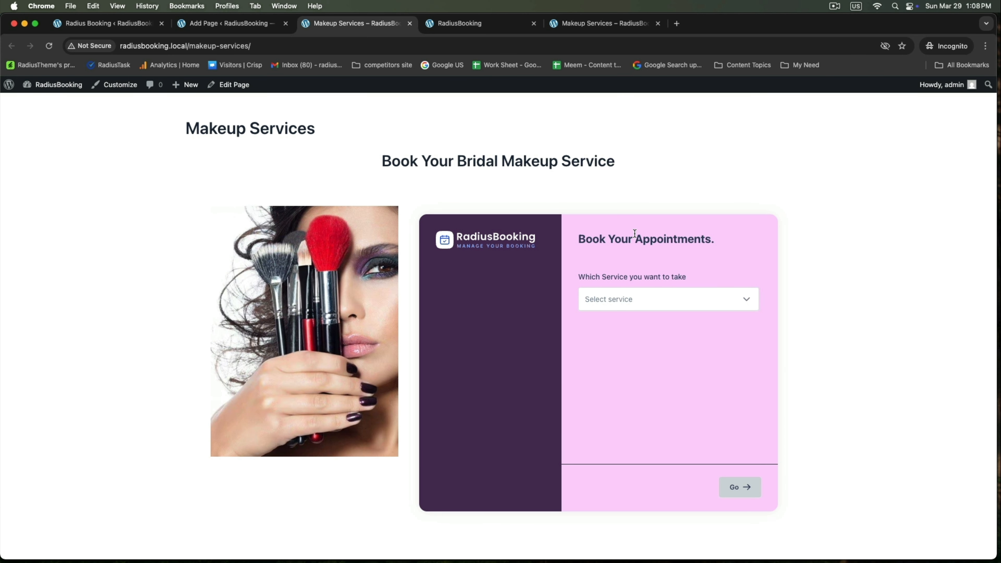
Test the form with Bridal Makeup, the available staff, March 29 and the 9:10 AM slot
click(630, 296)
click(602, 419)
click(620, 353)
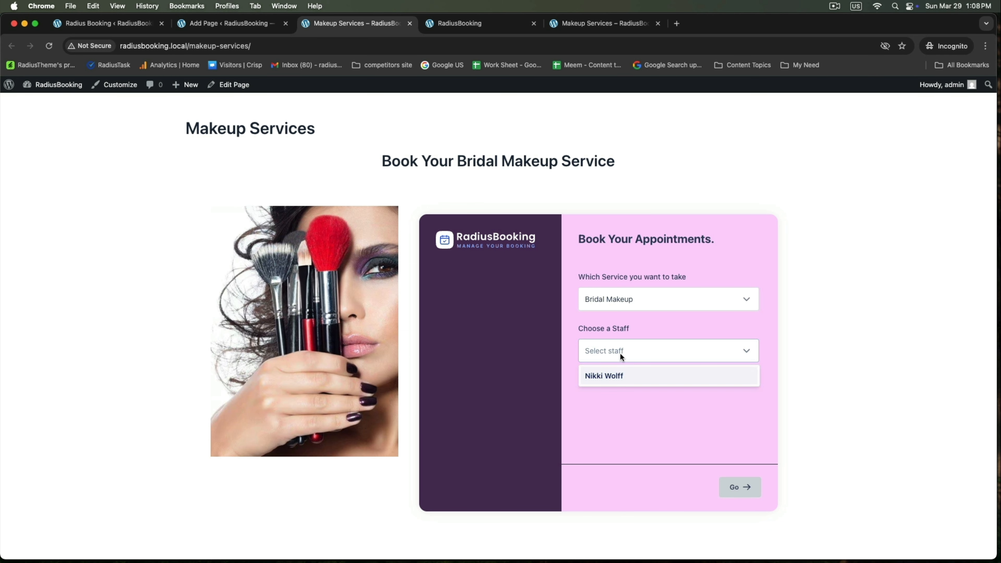
click(598, 375)
click(737, 487)
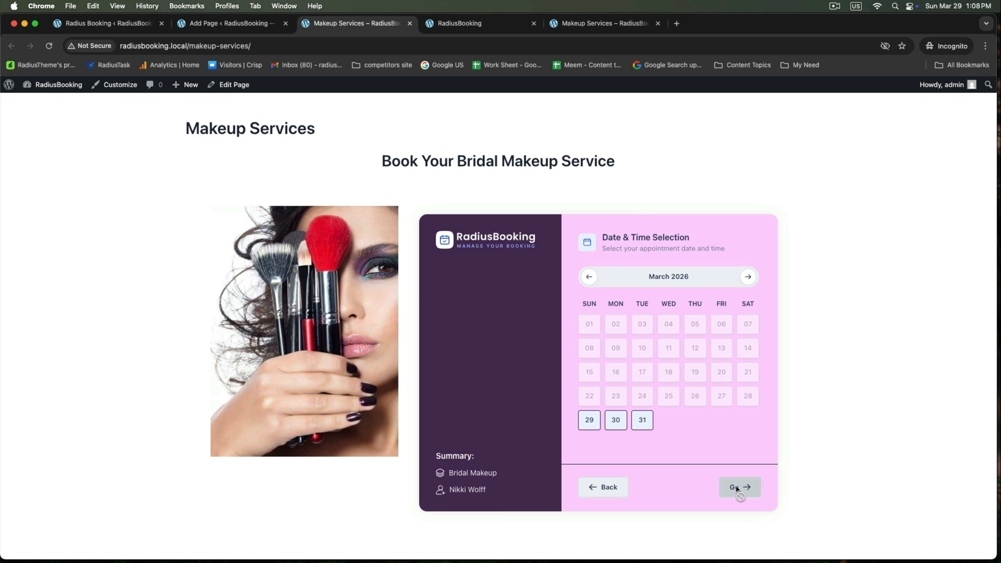
click(584, 423)
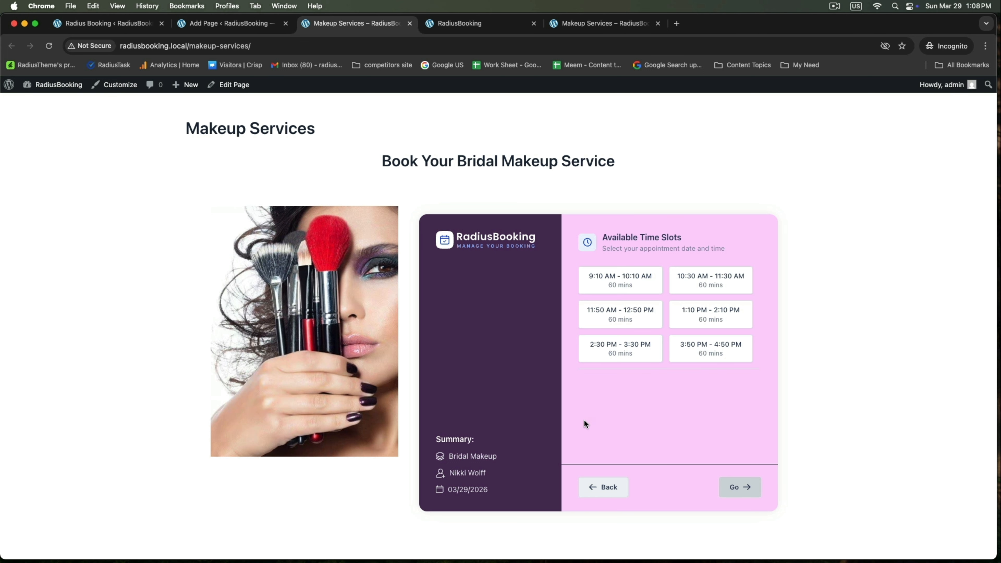
click(630, 291)
Turn on Show Sidebar Illustration in Feature Toggles and save the changes
click(120, 24)
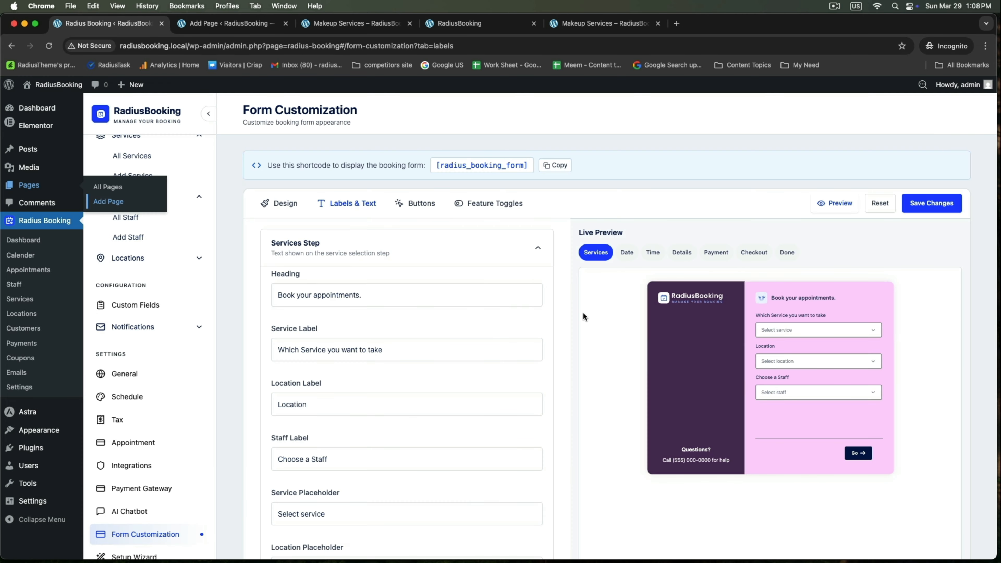
click(490, 203)
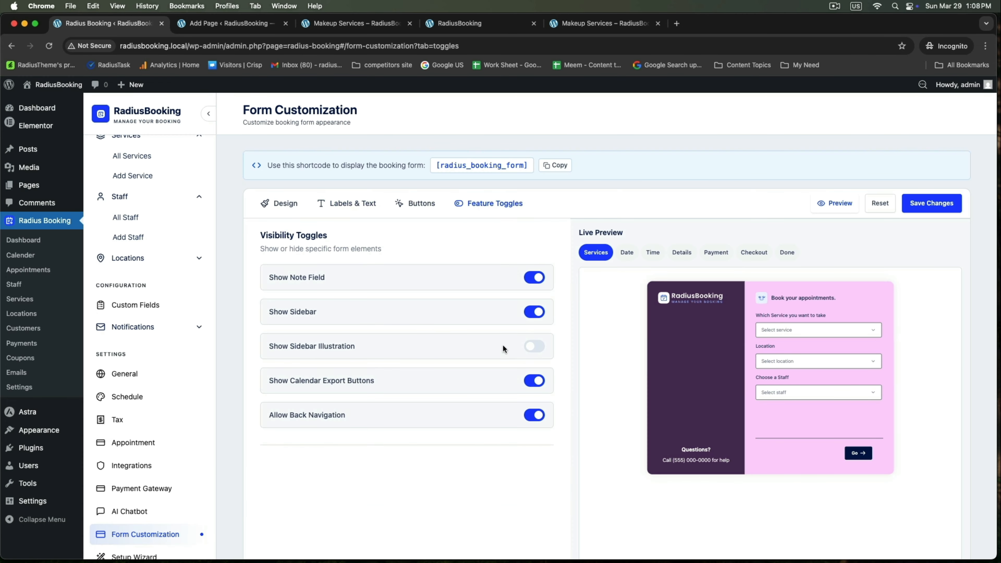
click(534, 346)
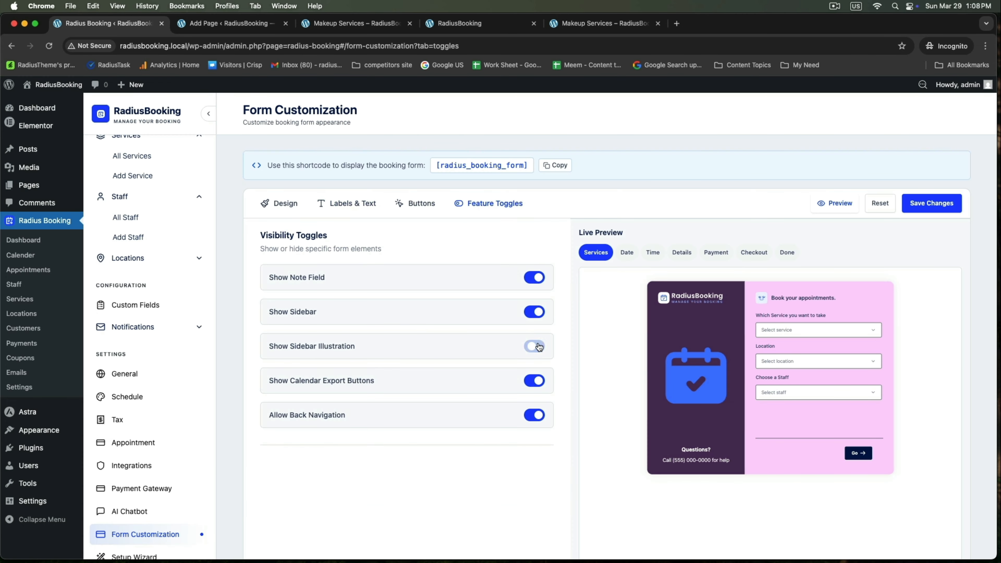
click(926, 202)
click(355, 23)
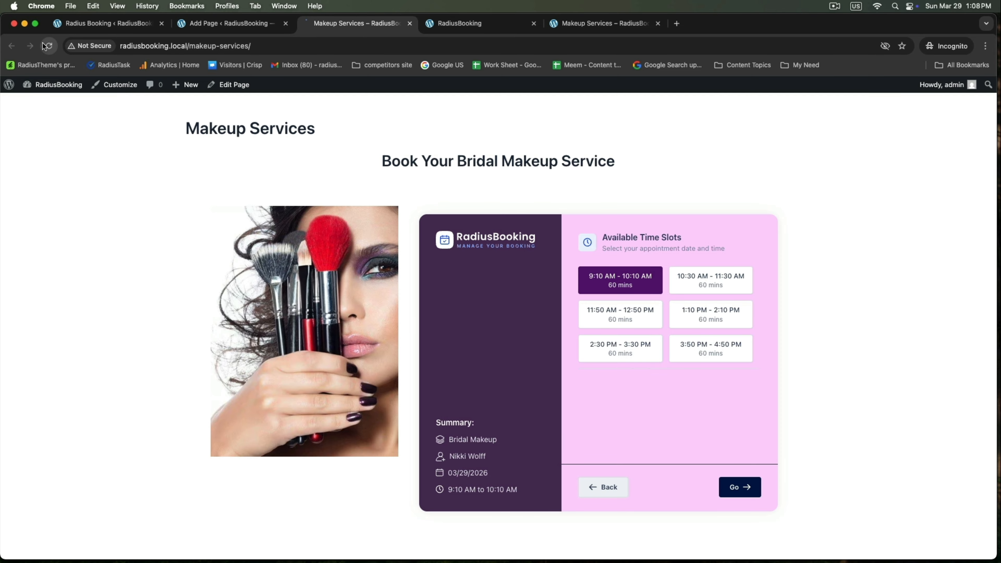
Book Bridal Makeup with the available staff for March 30 at 9:10 AM
click(646, 301)
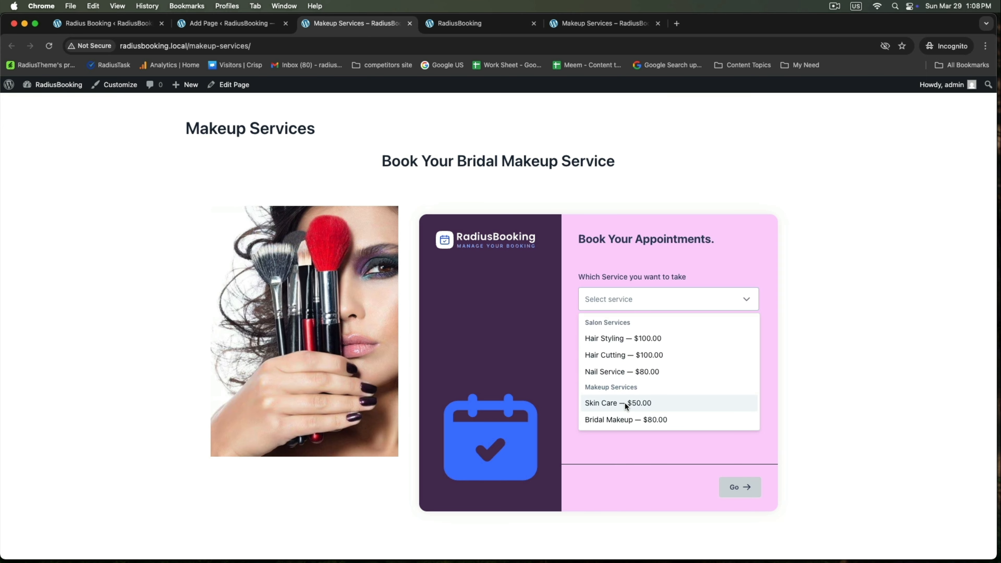
click(617, 417)
click(630, 353)
click(612, 378)
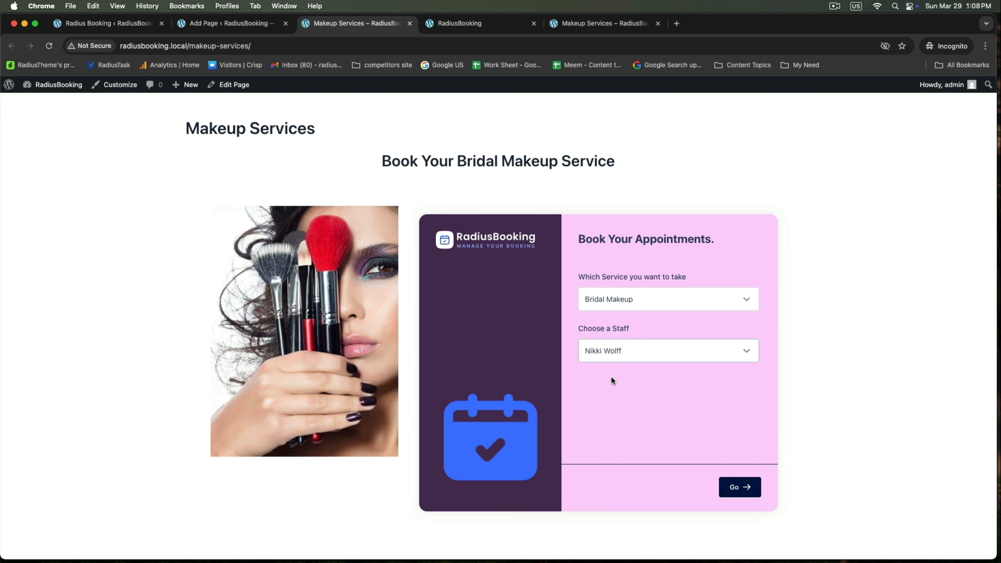
click(735, 487)
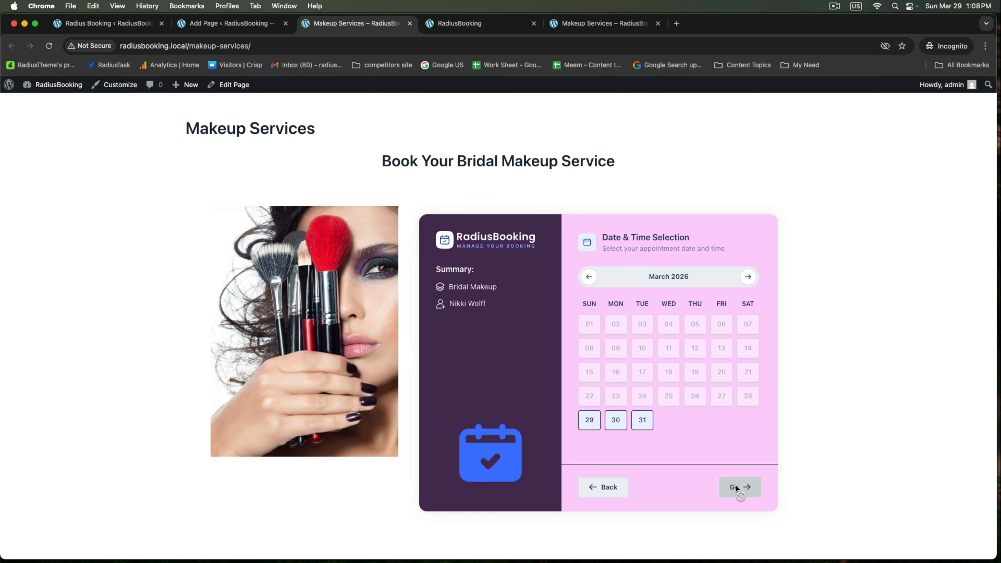
click(616, 421)
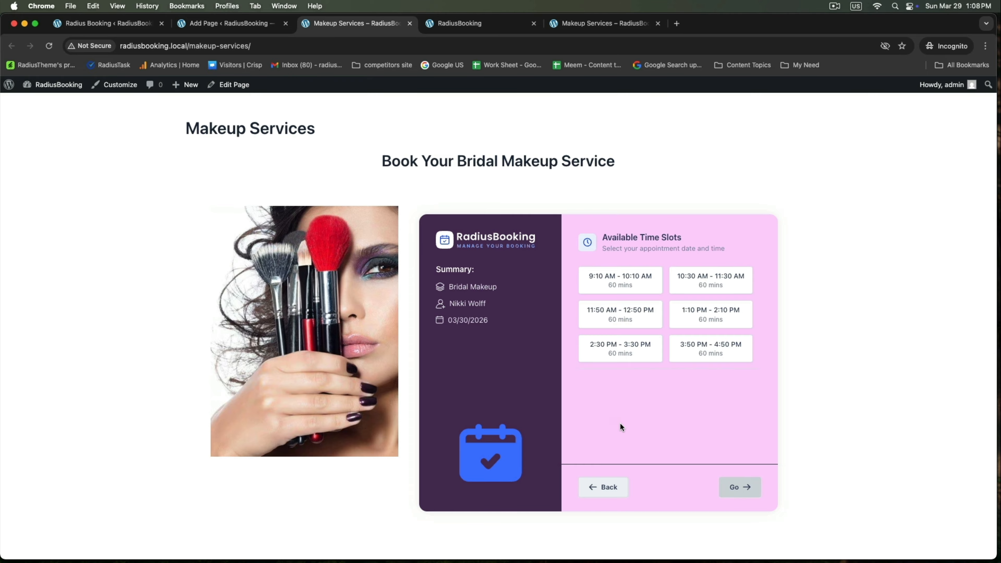
click(615, 283)
click(734, 486)
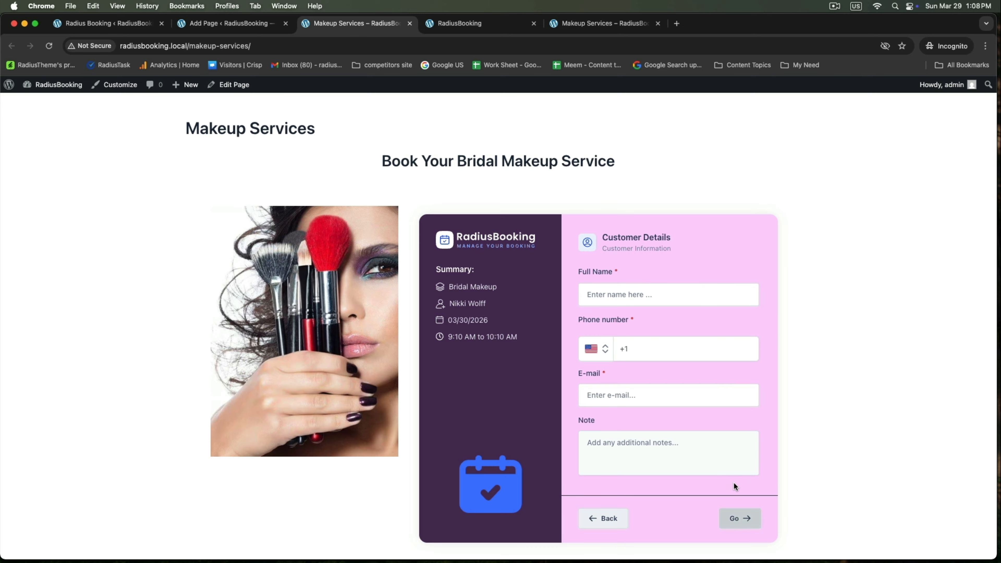
Fill in the customer's full name, phone and e-mail, then continue to the $80.00 payment step
click(652, 294)
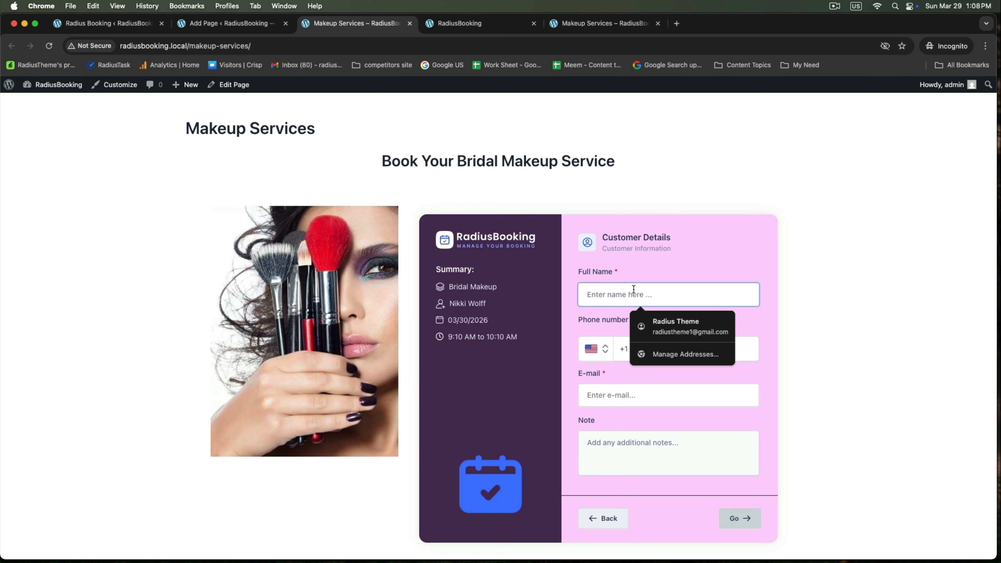
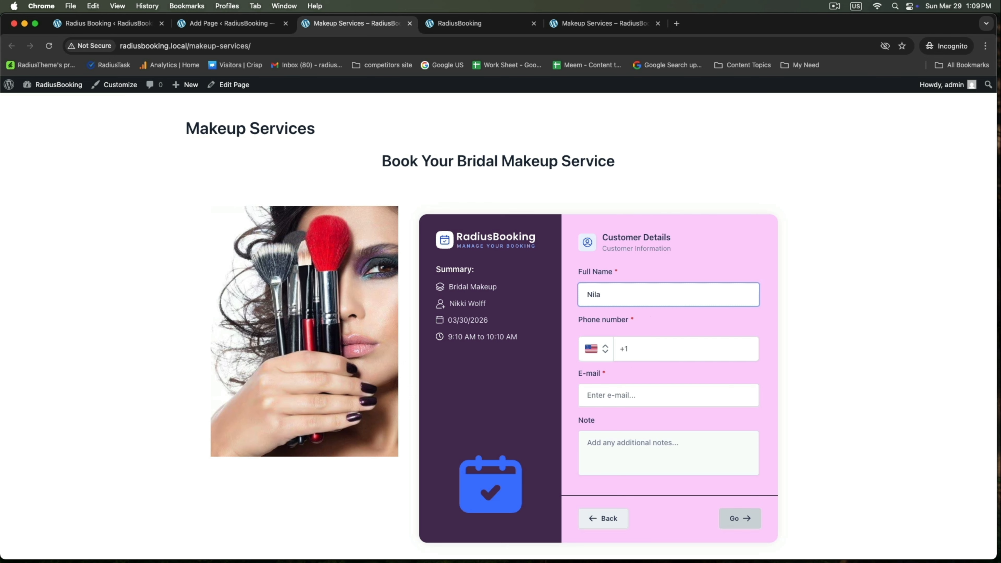
click(629, 348)
click(692, 378)
click(624, 395)
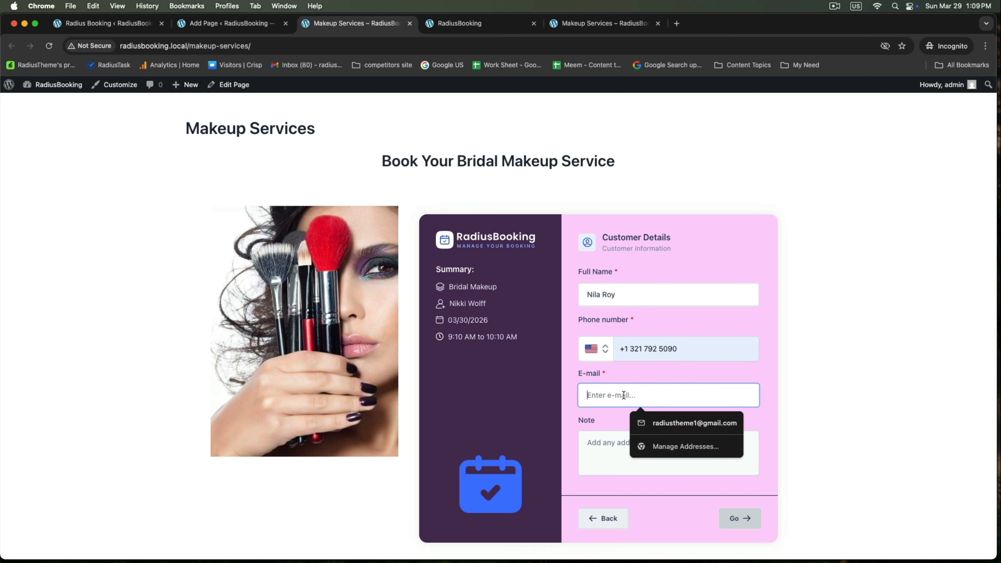
click(670, 422)
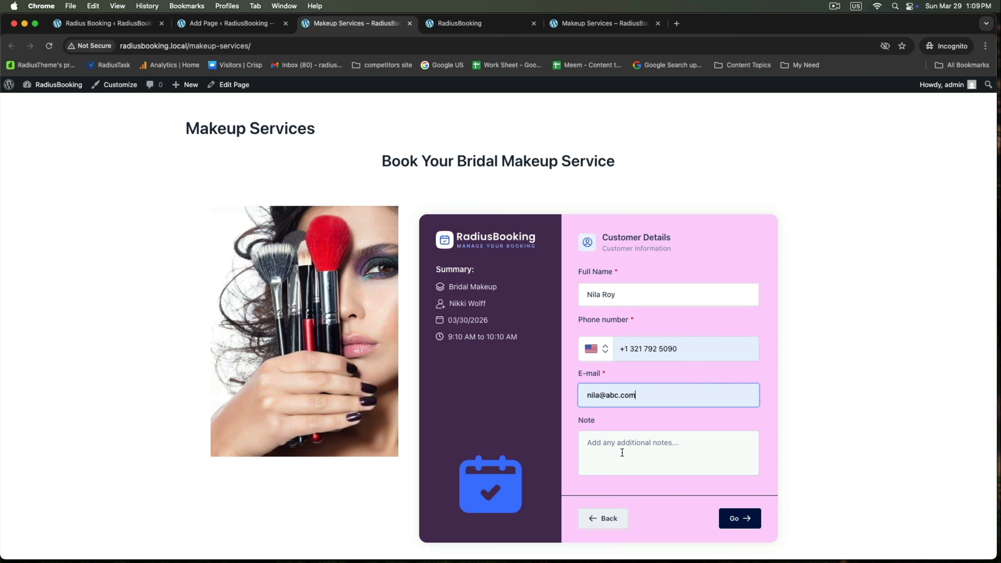
click(621, 453)
click(736, 517)
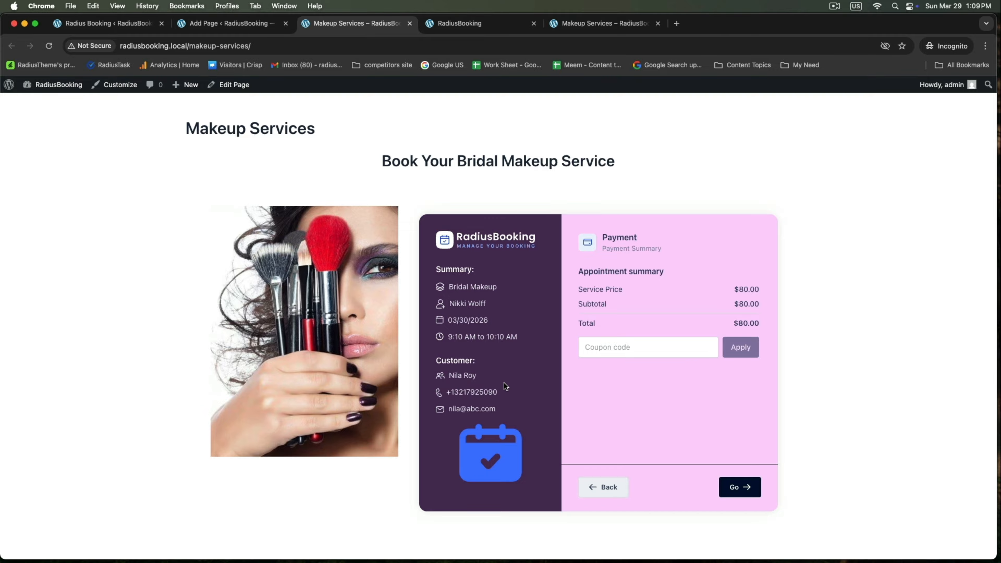
drag(436, 270, 467, 271)
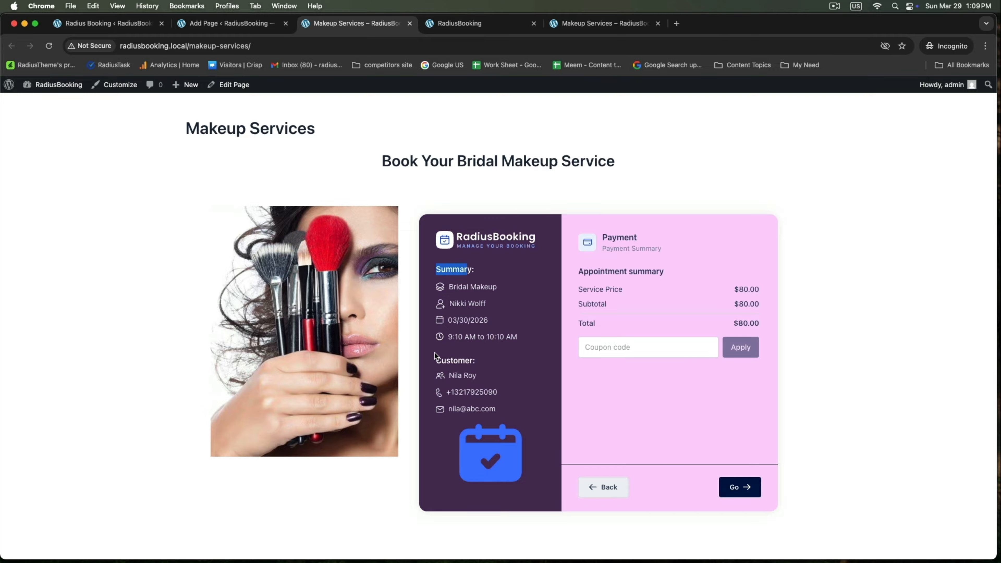